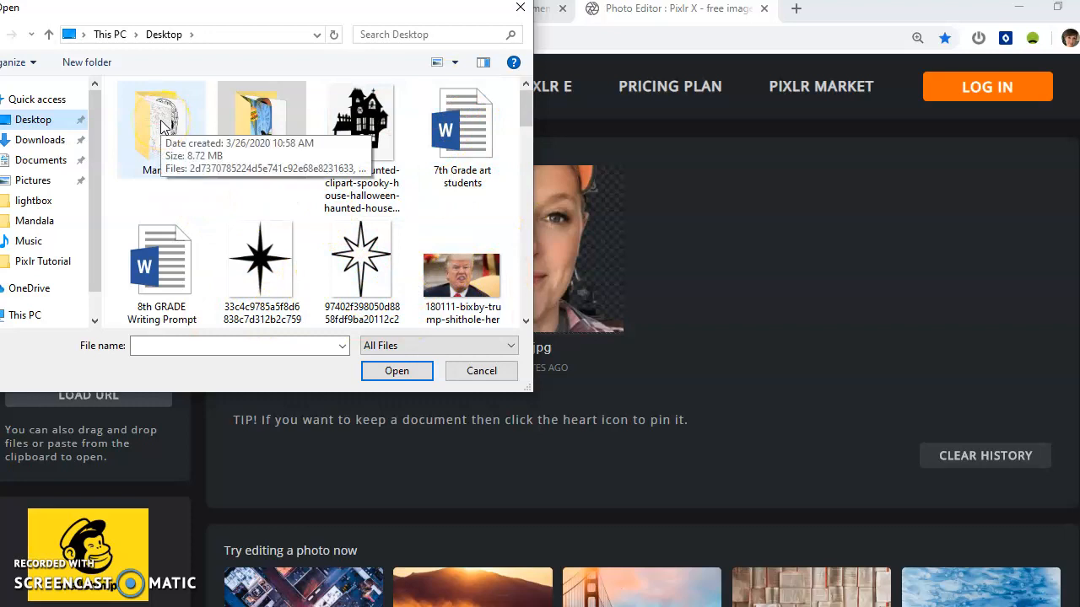
# Open the photo "me" from the Pixlr Tutorial folder on the Desktop
pyautogui.click(293, 116)
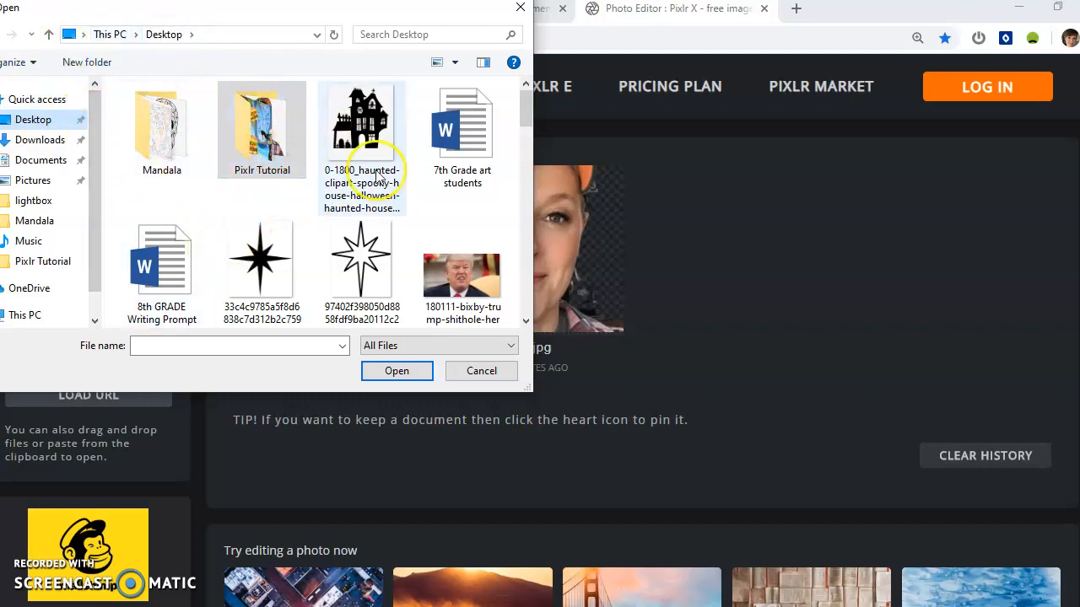
pyautogui.doubleClick(262, 120)
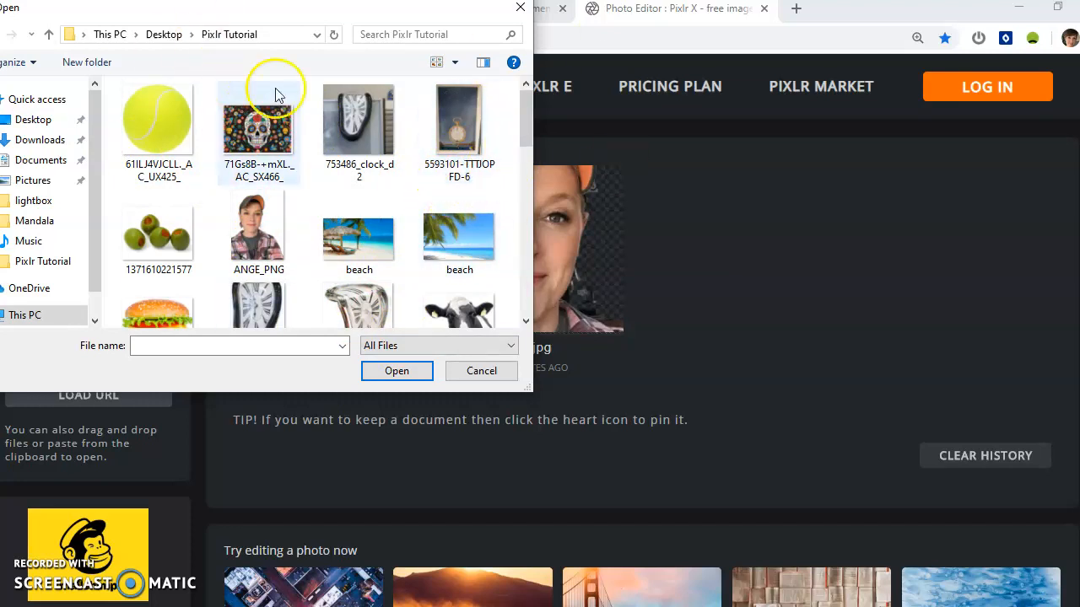
pyautogui.scroll(-2, 448, 200)
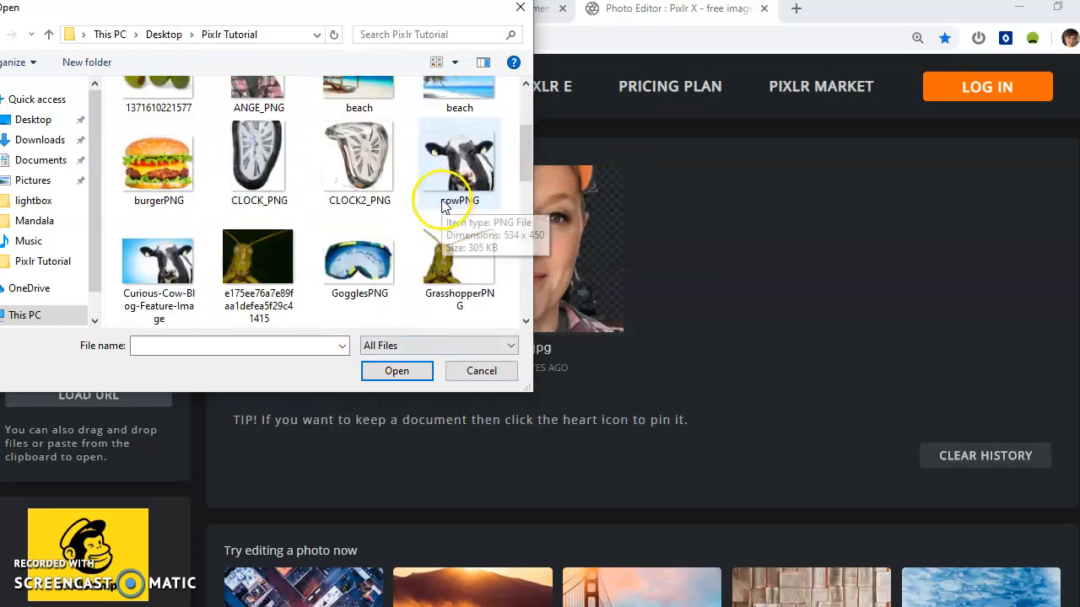
pyautogui.scroll(-3, 352, 211)
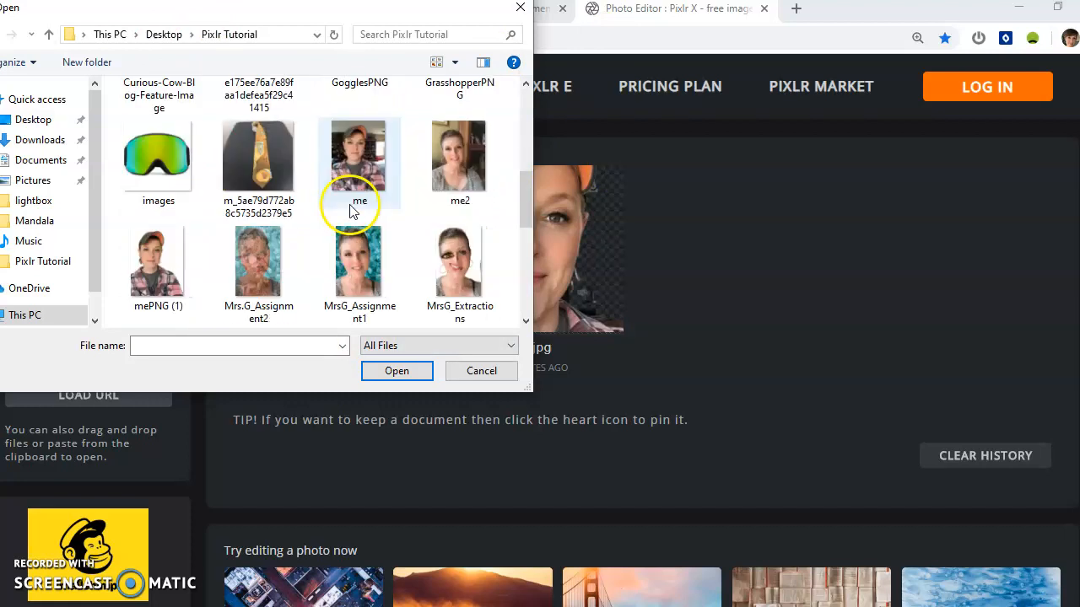
pyautogui.click(371, 150)
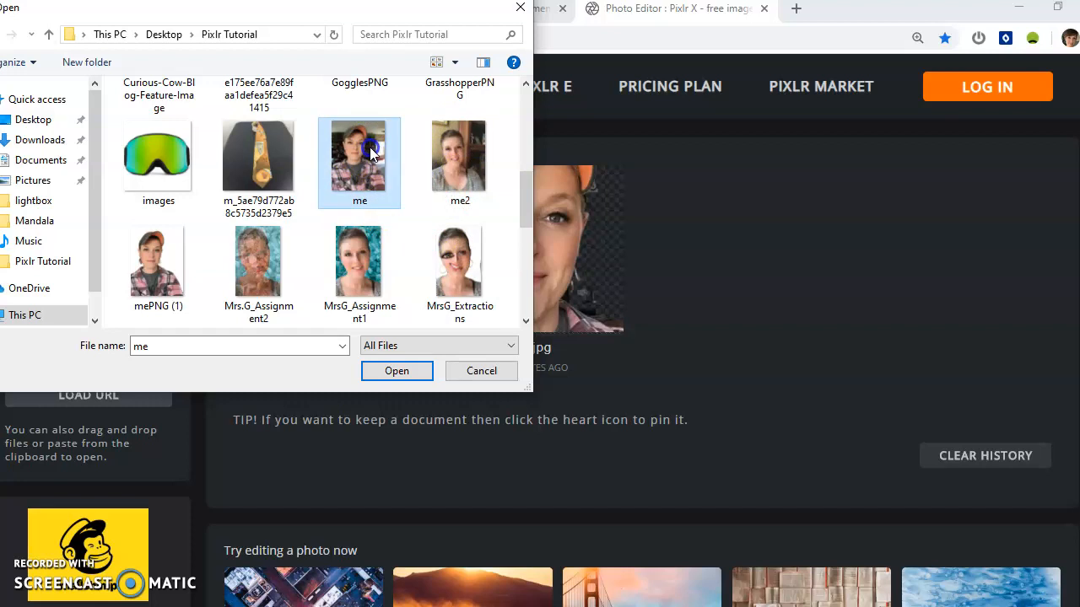
pyautogui.click(370, 150)
pyautogui.click(287, 311)
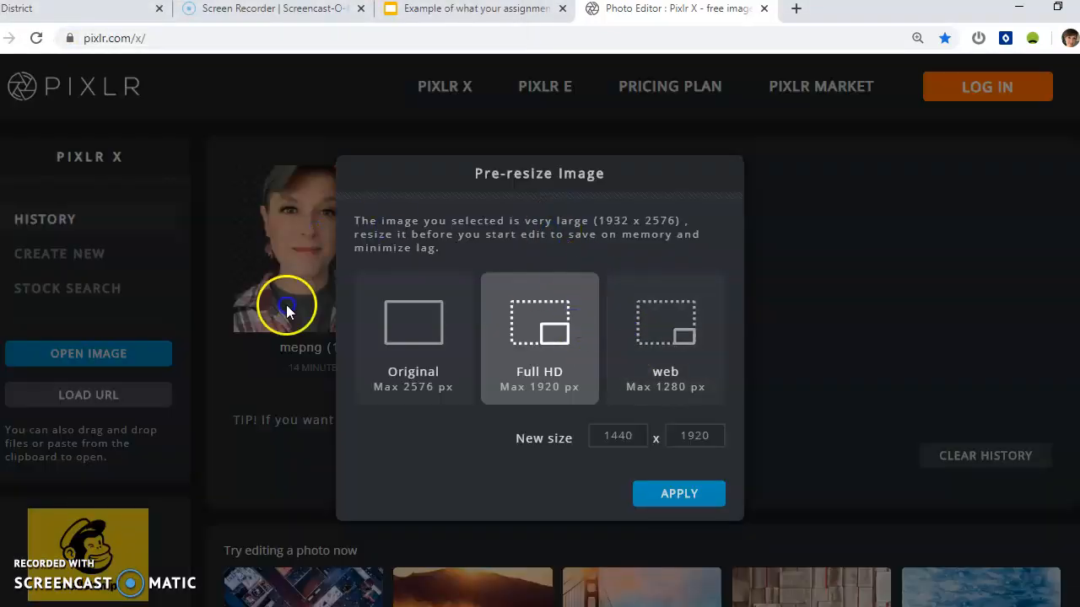
# Pre-resize the photo to the Full HD option, 1440 x 1920 px, and apply it
pyautogui.click(531, 338)
pyautogui.click(538, 352)
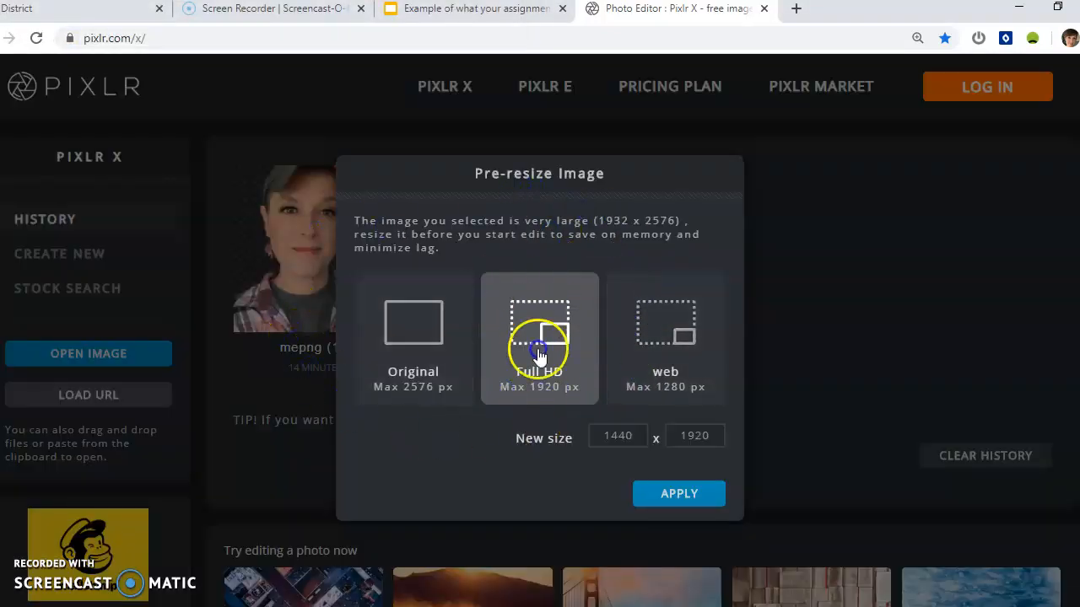
pyautogui.click(515, 405)
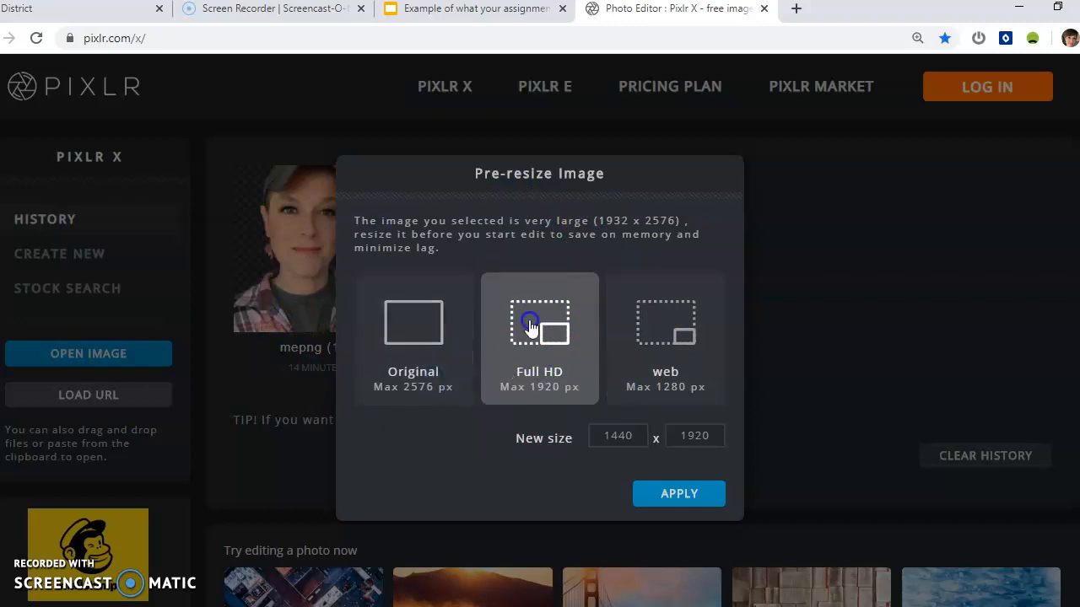
pyautogui.click(604, 442)
pyautogui.click(675, 496)
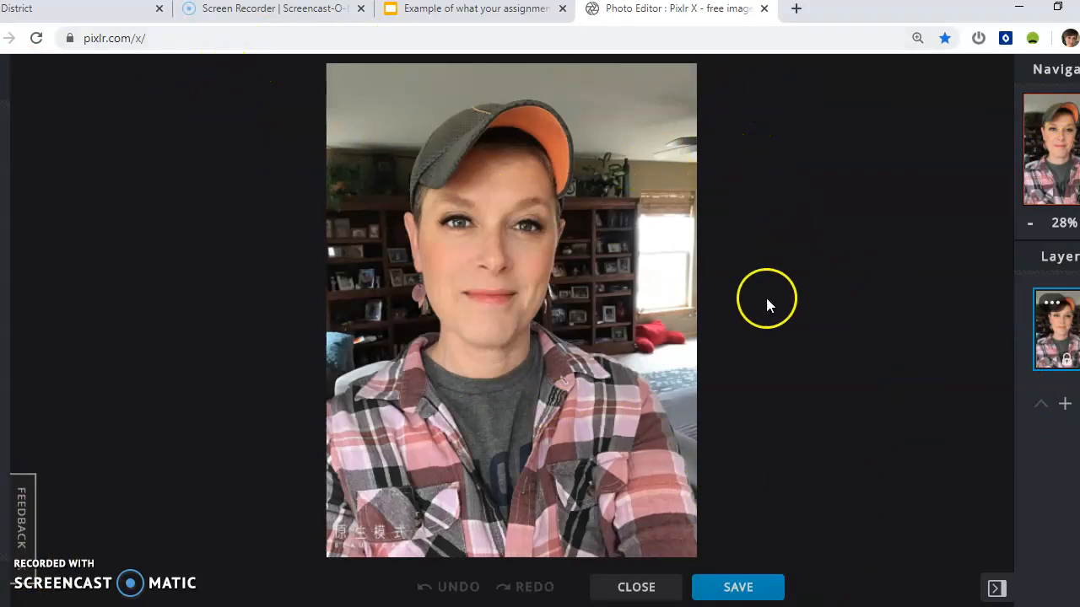
# Unlock the photo's layer so it can be edited
pyautogui.click(1067, 365)
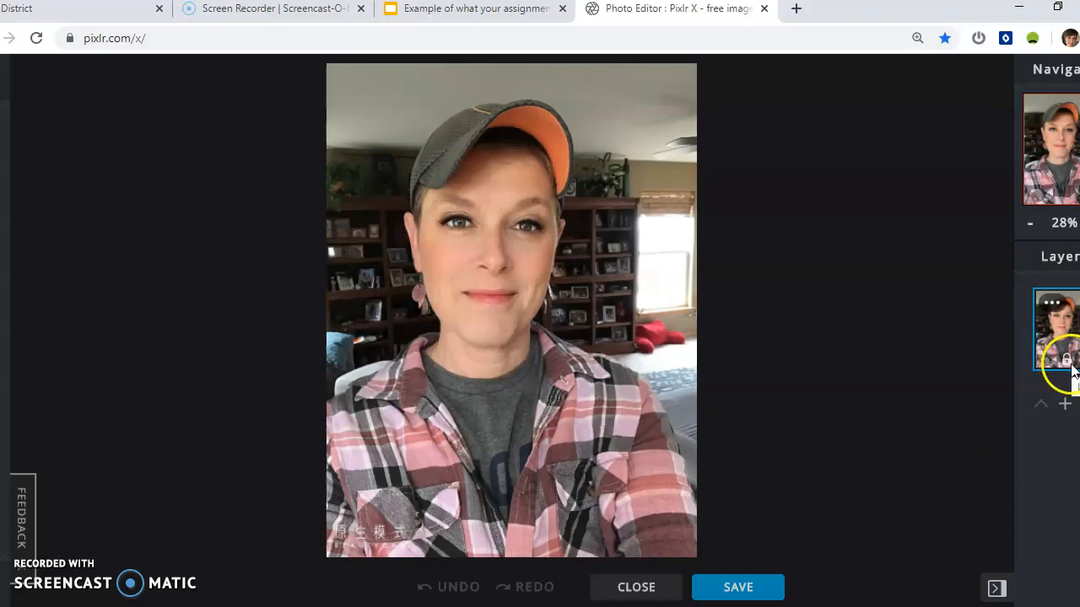
pyautogui.click(474, 261)
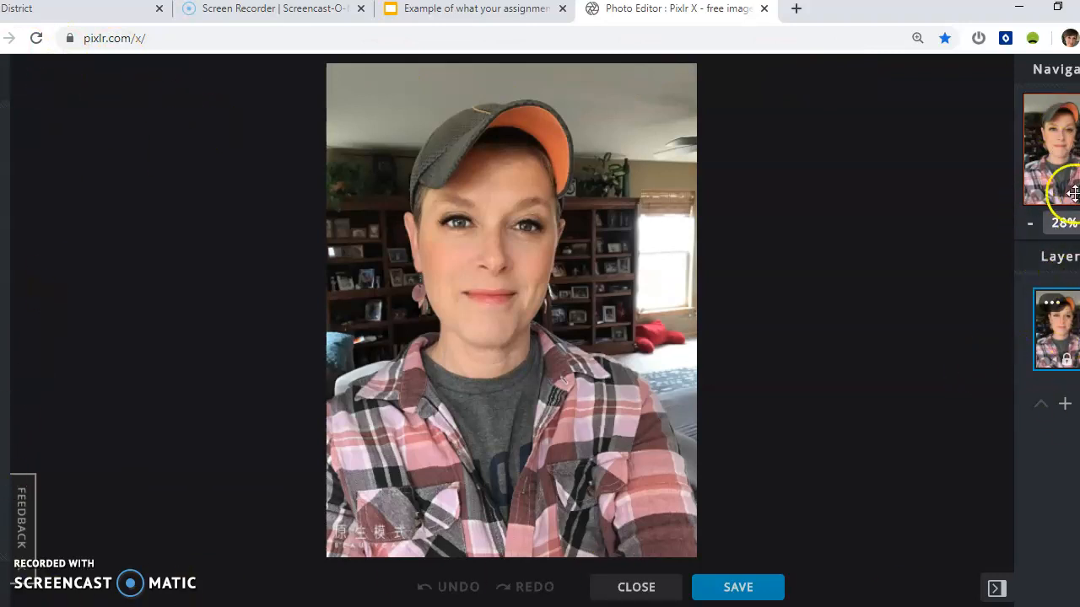
pyautogui.click(1067, 364)
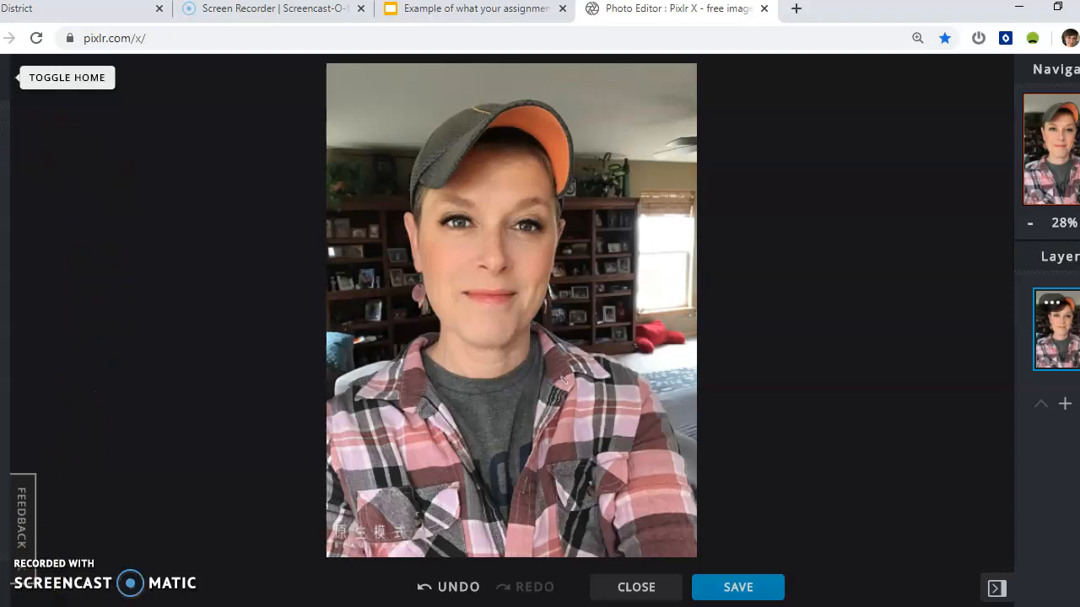
pyautogui.click(7, 77)
pyautogui.click(346, 233)
pyautogui.click(509, 233)
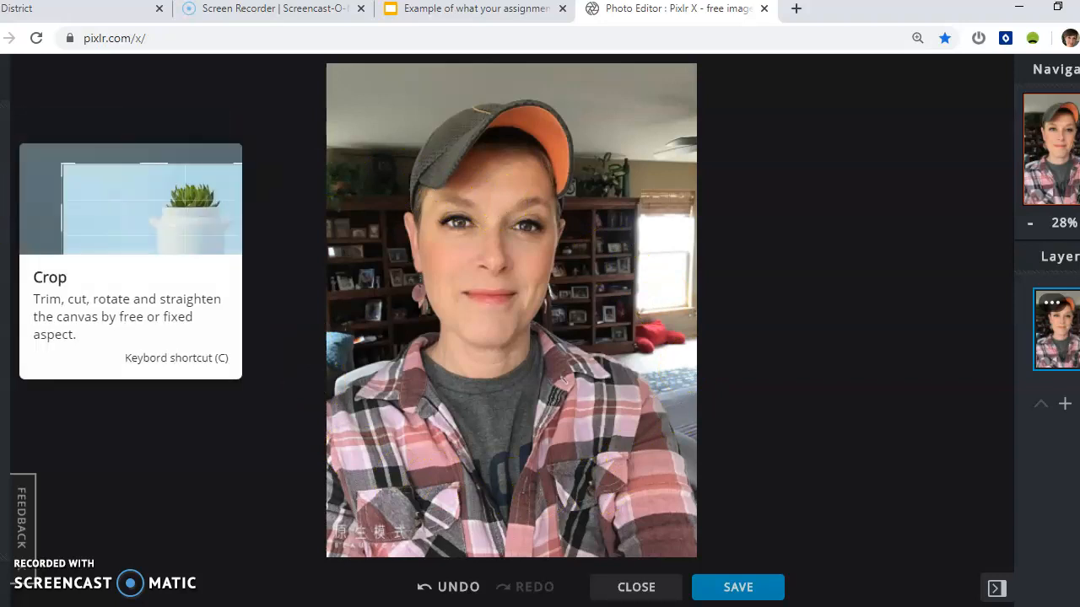
# Crop the photo to the head and shoulders, about 930 x 1336 px, and apply the crop
pyautogui.click(5, 161)
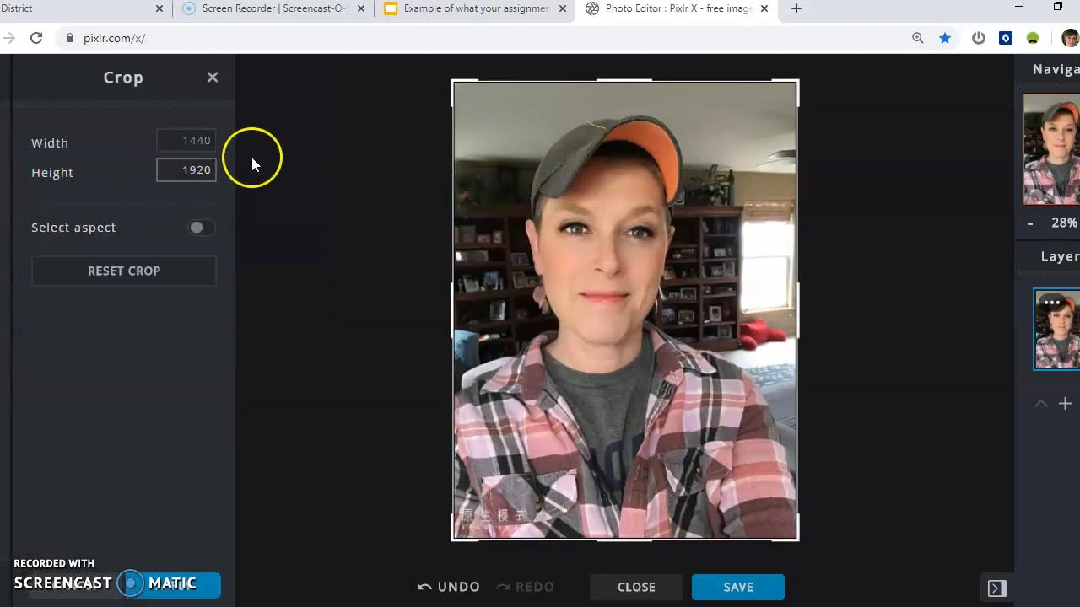
pyautogui.moveTo(454, 80); pyautogui.dragTo(498, 103)
pyautogui.moveTo(794, 538); pyautogui.dragTo(719, 428)
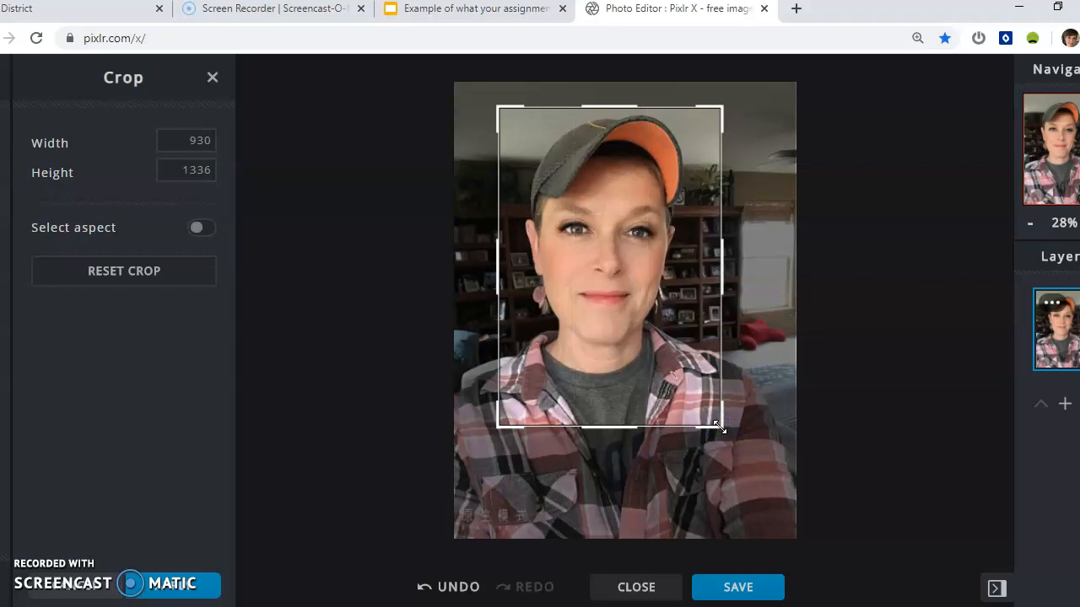
pyautogui.press('Return')
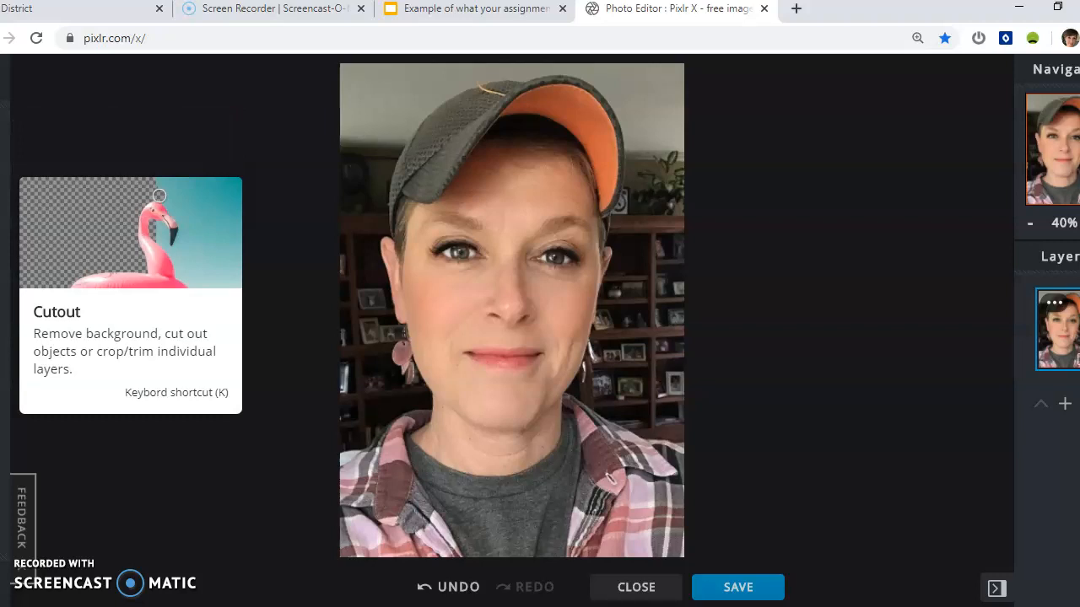
# Remove a rectangular strip of background beside the face on the image's right edge, using a Cutout shape in Remove mode
pyautogui.click(17, 253)
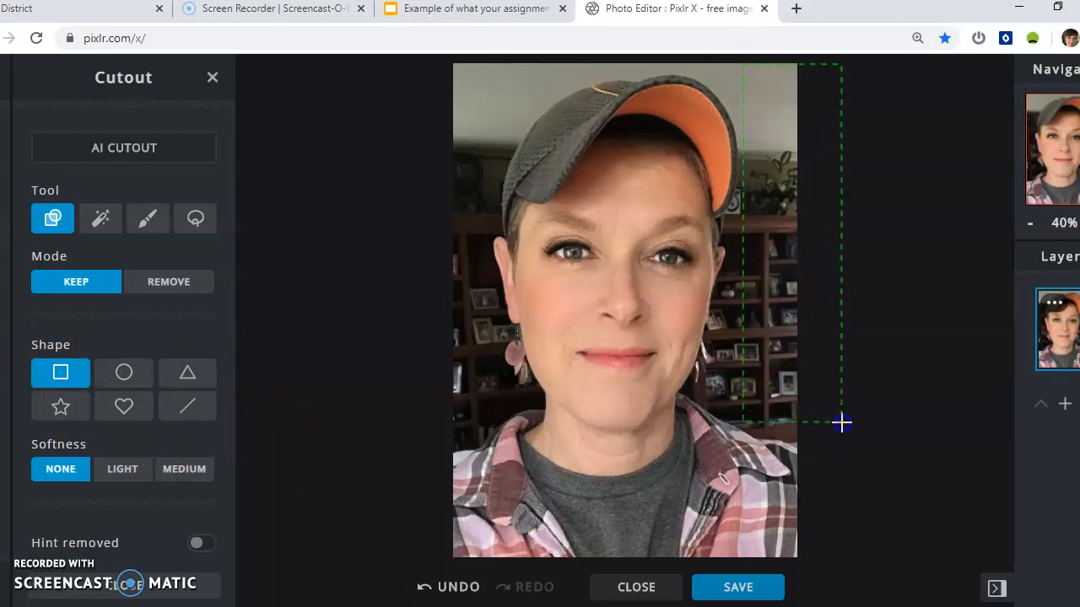
pyautogui.moveTo(841, 424); pyautogui.dragTo(843, 424)
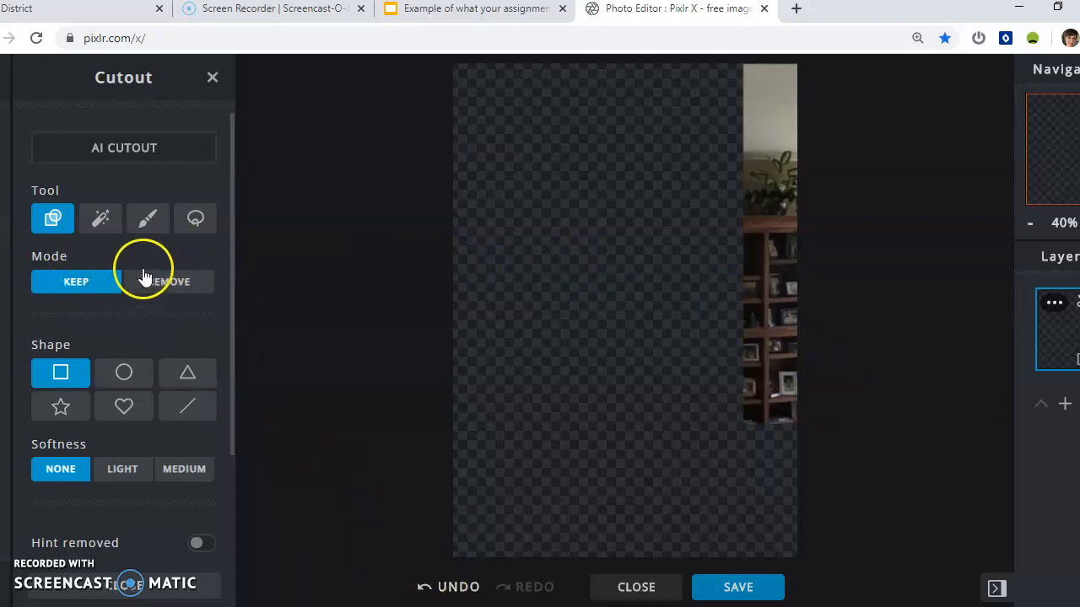
pyautogui.click(451, 593)
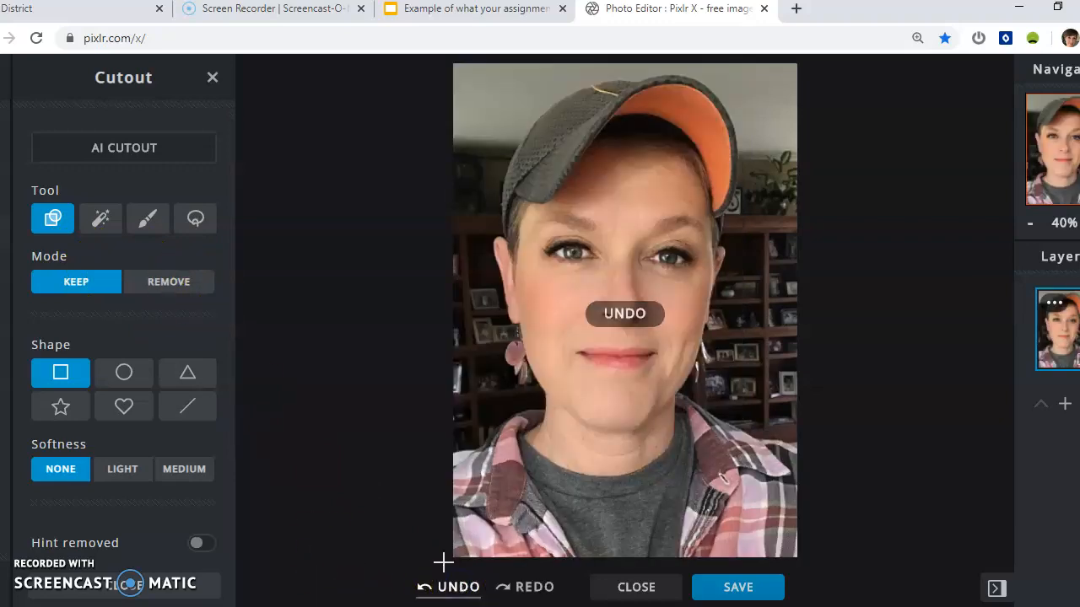
pyautogui.click(154, 284)
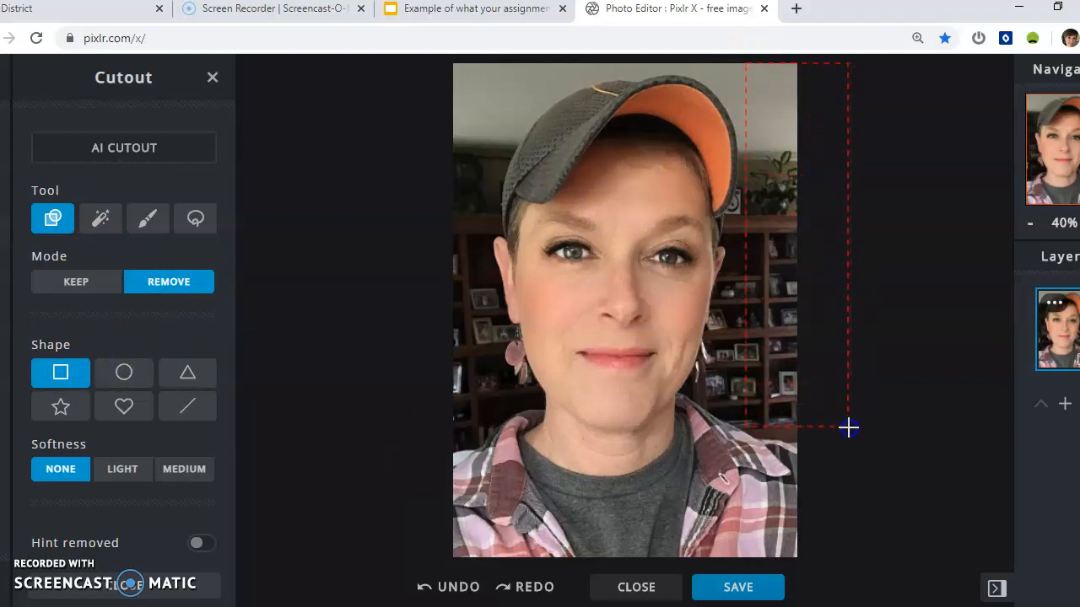
pyautogui.moveTo(847, 428); pyautogui.dragTo(847, 428)
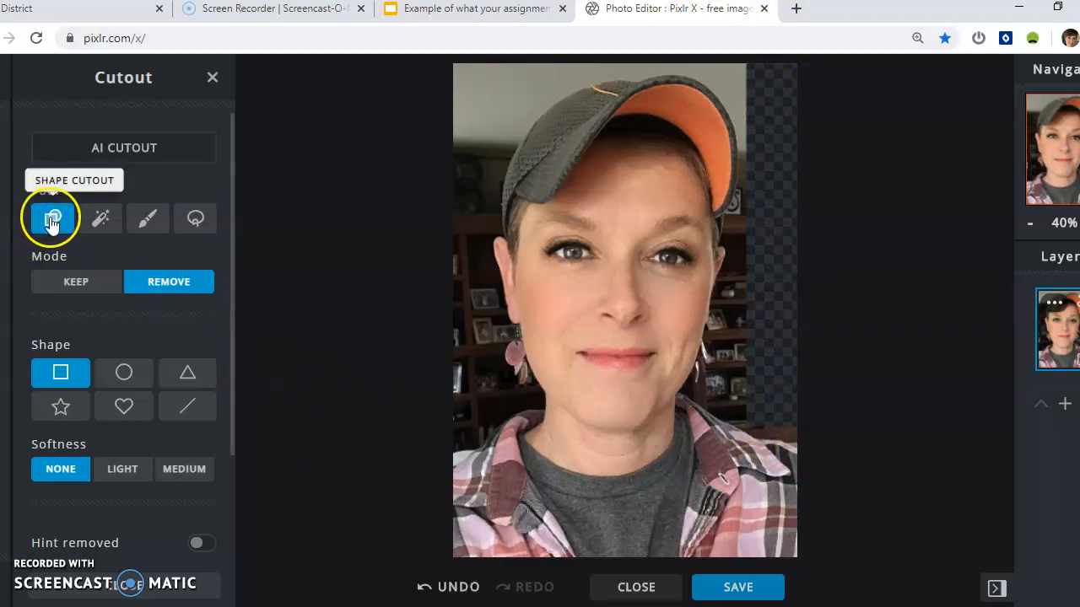
# Remove larger wall and bookshelf areas around the head with the magic wand cutout at Light softness, keeping the cap intact
pyautogui.click(101, 221)
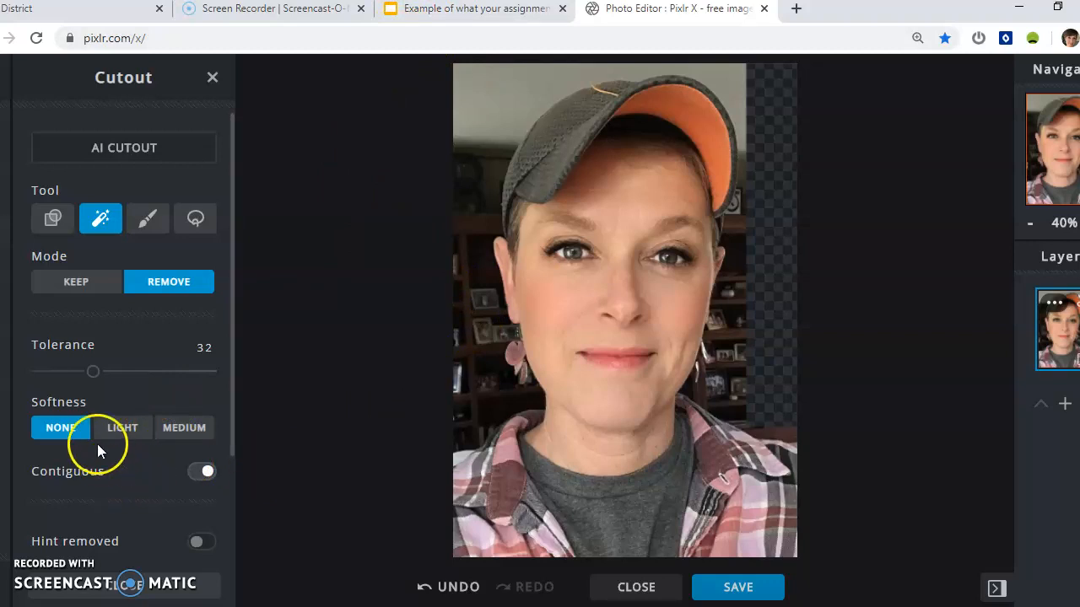
pyautogui.click(122, 430)
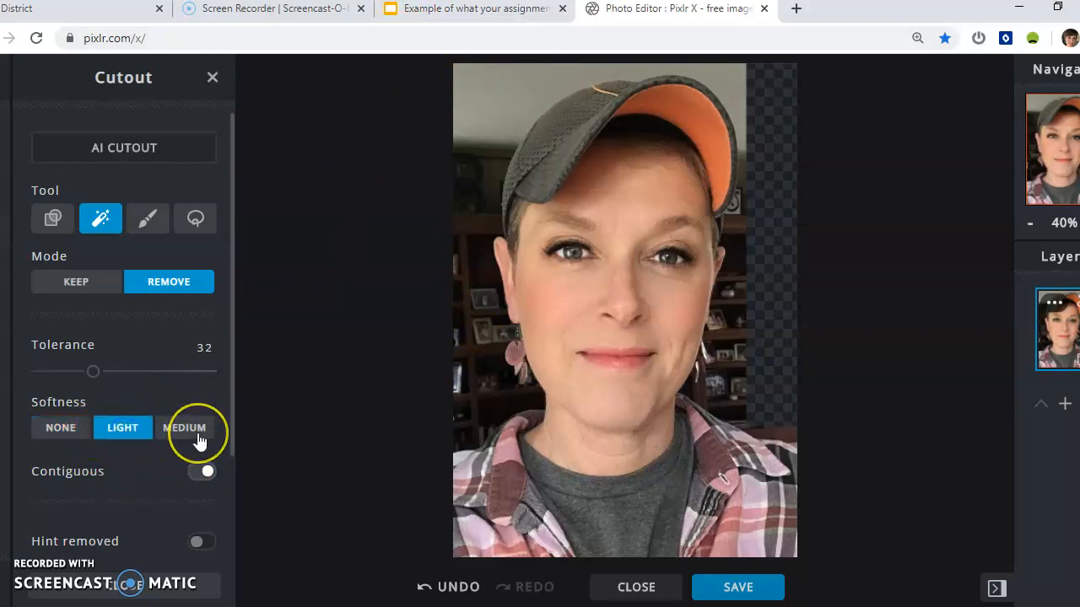
pyautogui.click(125, 432)
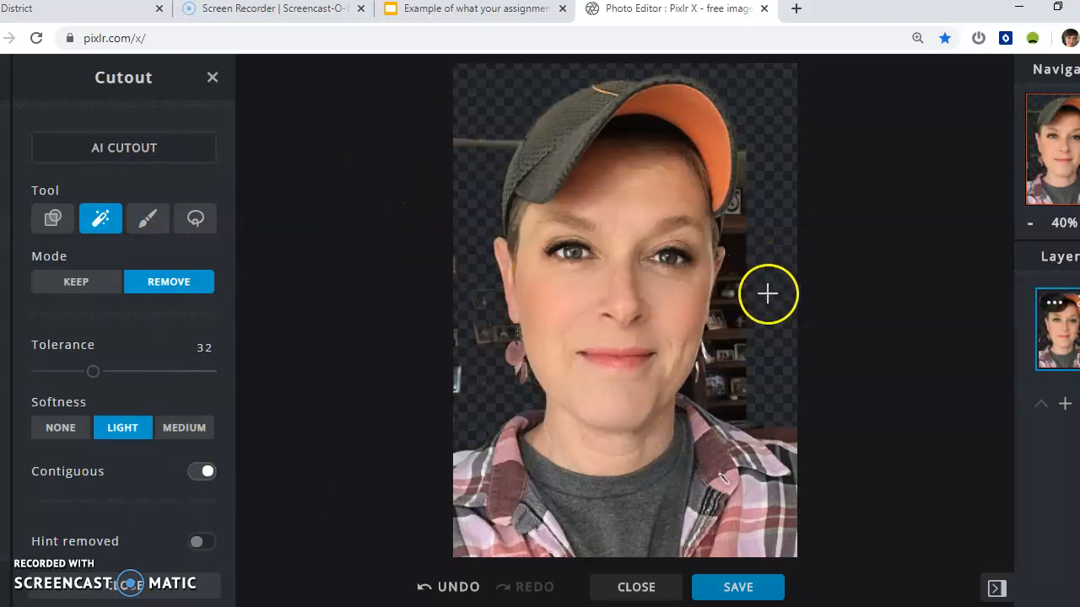
pyautogui.click(743, 252)
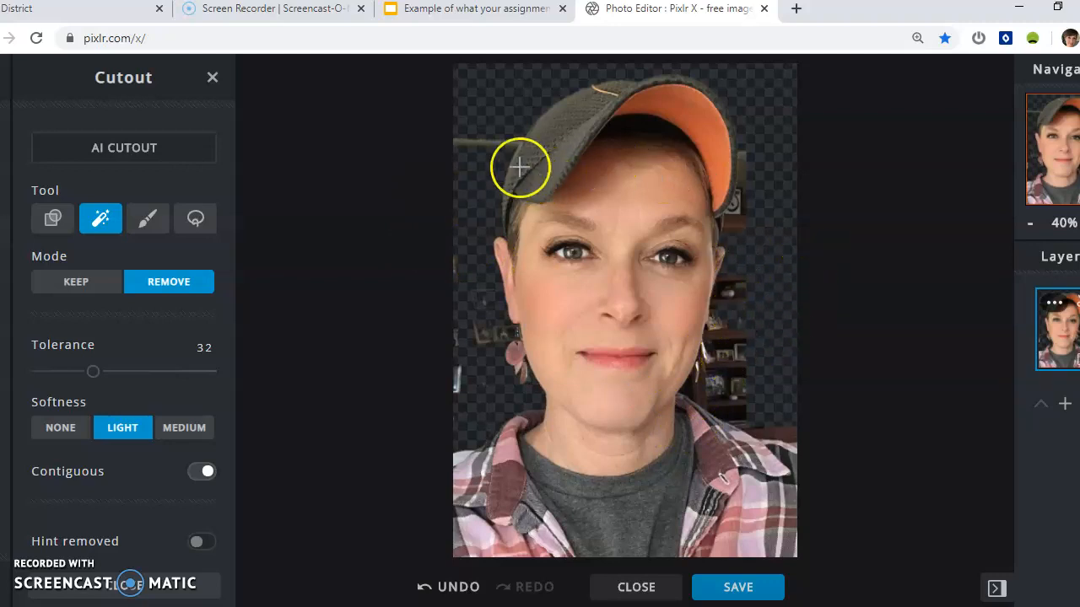
pyautogui.click(498, 146)
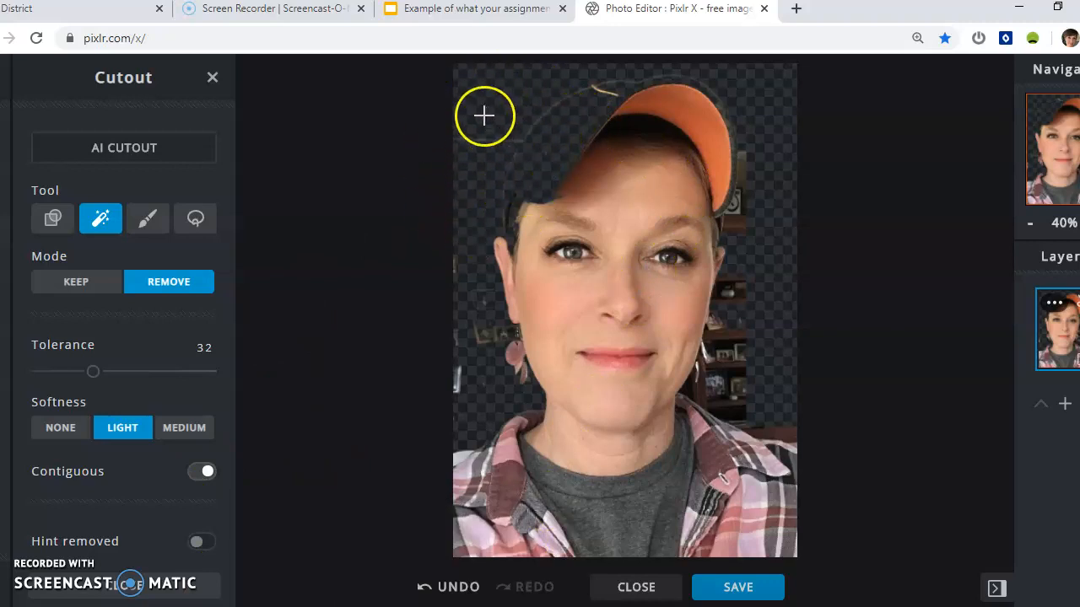
pyautogui.click(463, 585)
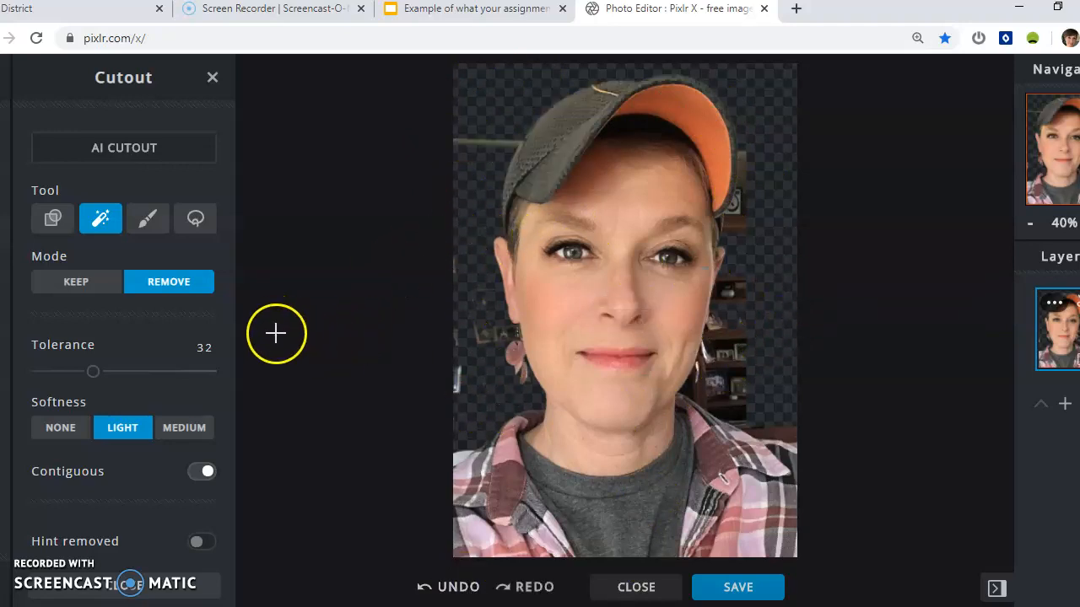
# Erase part of the leftover ceiling line beside the cap with the Draw cutout brush in Remove mode at 50 px
pyautogui.click(159, 230)
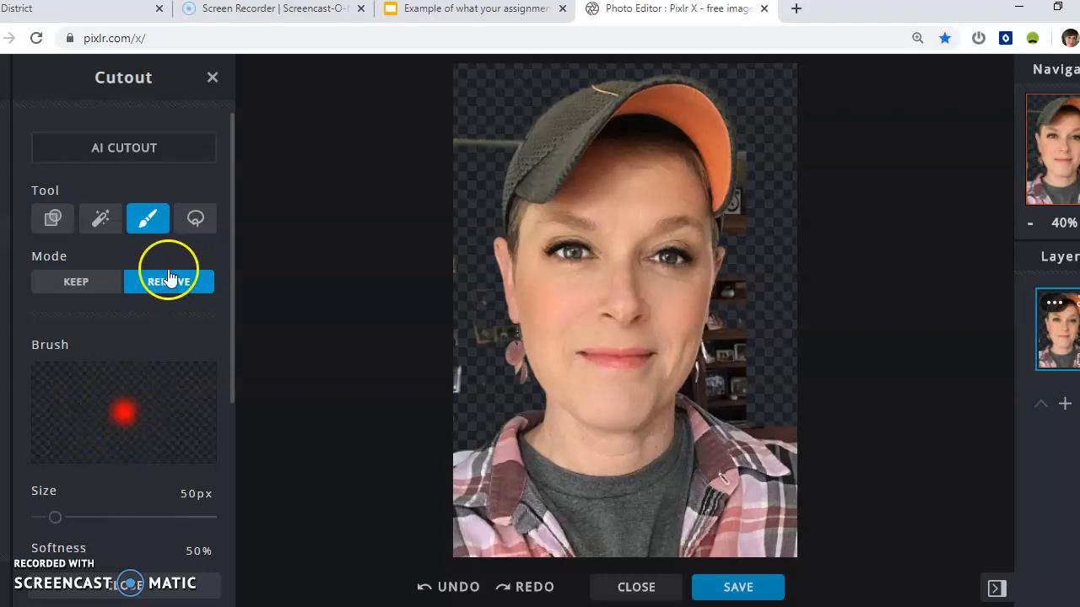
pyautogui.click(76, 284)
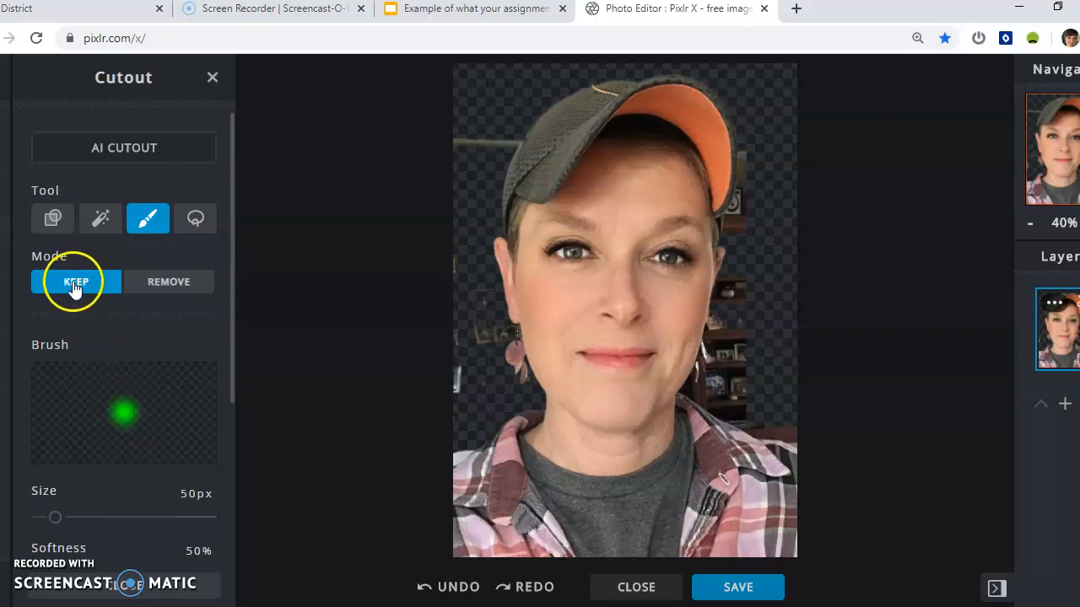
pyautogui.click(193, 289)
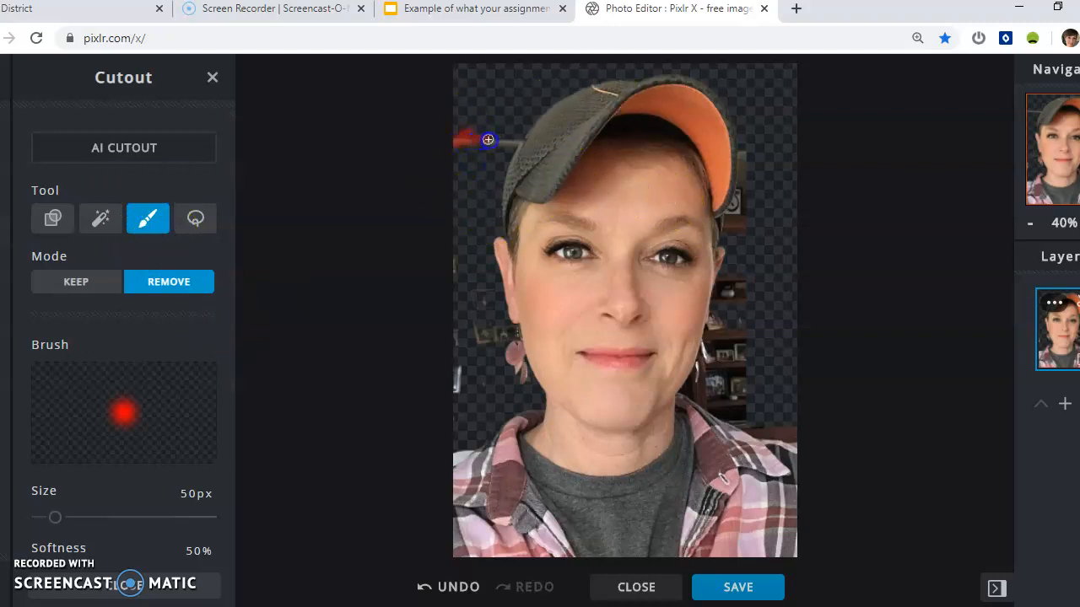
pyautogui.moveTo(509, 124); pyautogui.dragTo(510, 126)
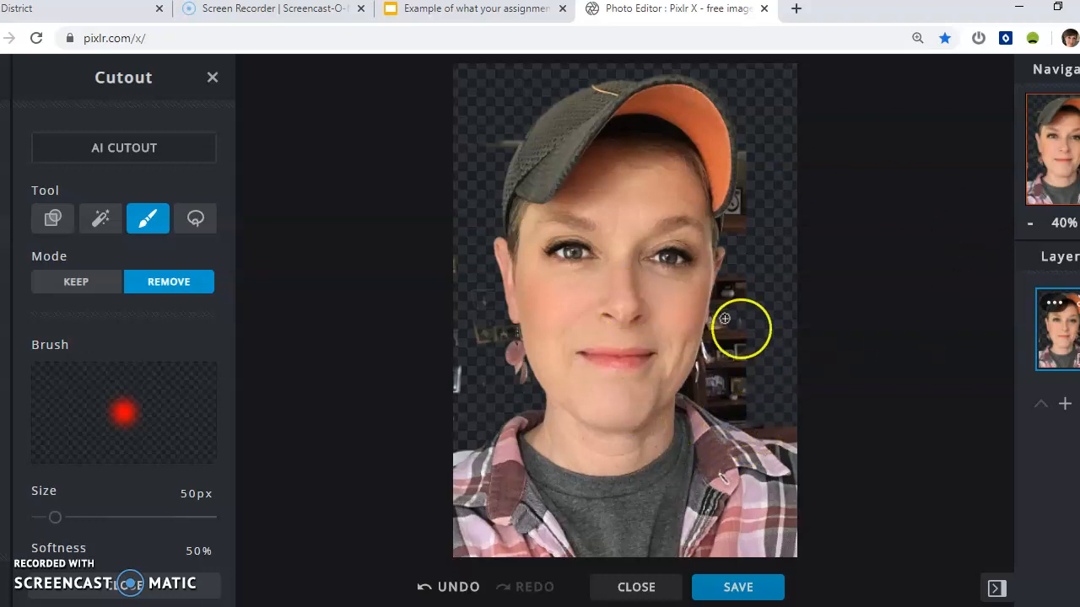
# Erase the leftover shelf and wall strip beside the cap's orange brim with the Draw cutout brush enlarged to about 89 px
pyautogui.scroll(-1, 702, 320)
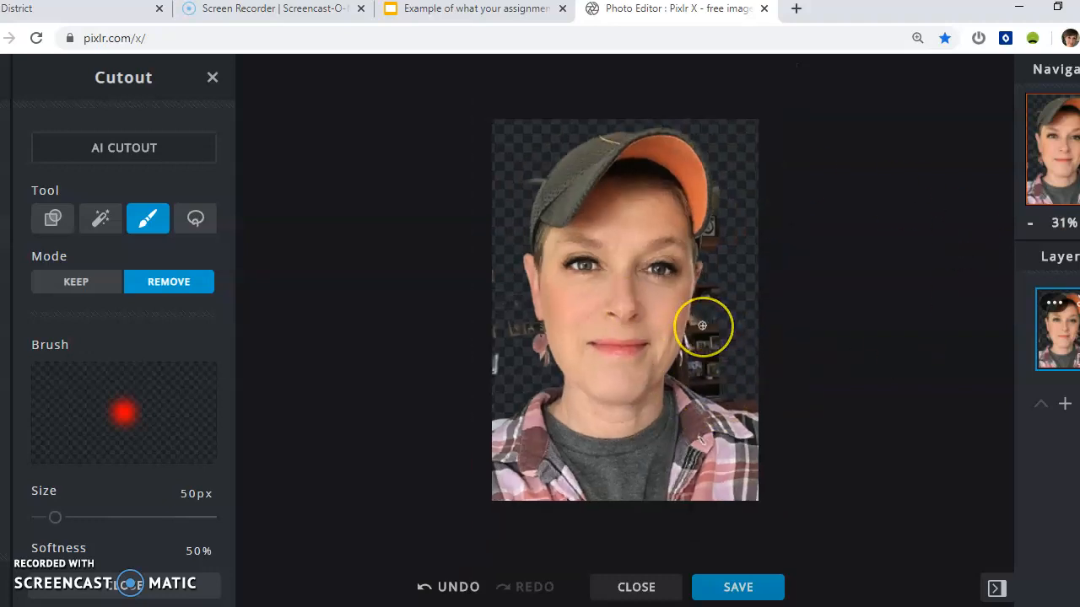
pyautogui.scroll(5, 702, 322)
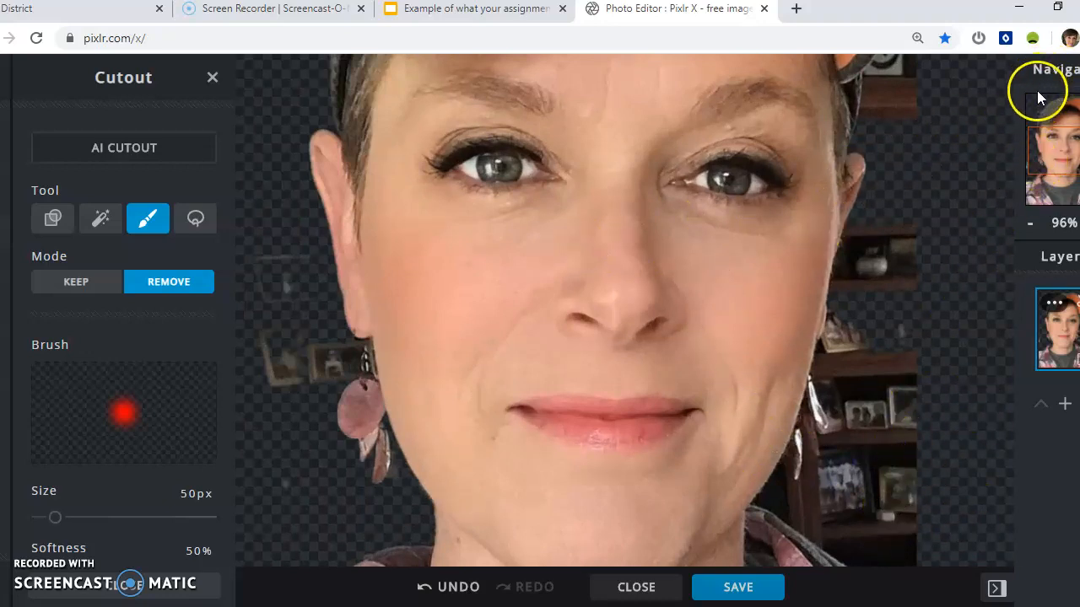
pyautogui.moveTo(1047, 141); pyautogui.dragTo(1057, 104)
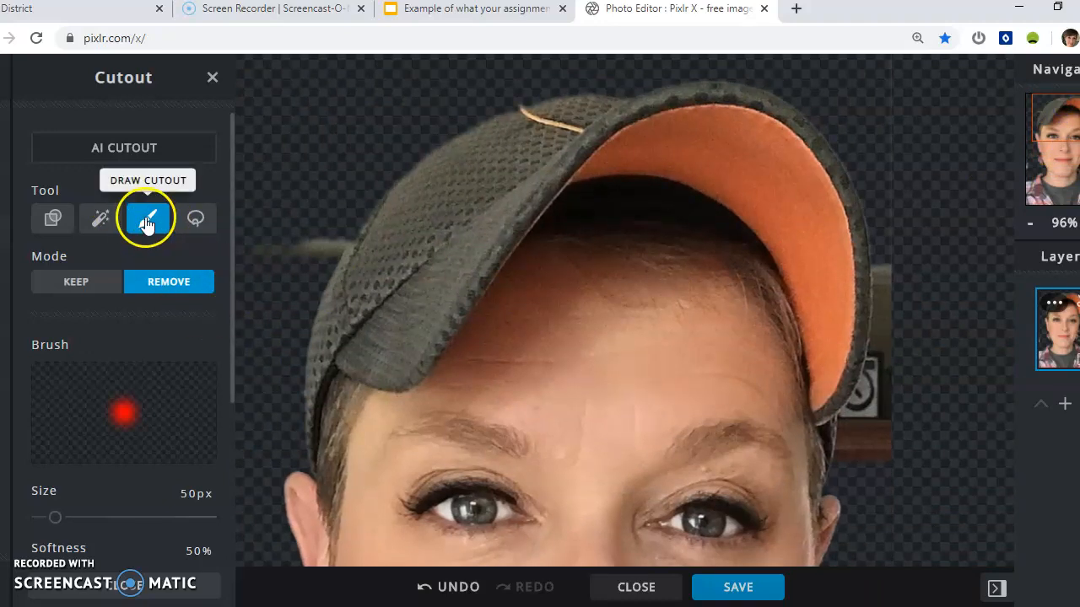
pyautogui.moveTo(59, 521); pyautogui.dragTo(111, 516)
pyautogui.moveTo(928, 139)
pyautogui.mouseDown()
pyautogui.moveTo(914, 117)
pyautogui.moveTo(953, 308)
pyautogui.mouseUp()
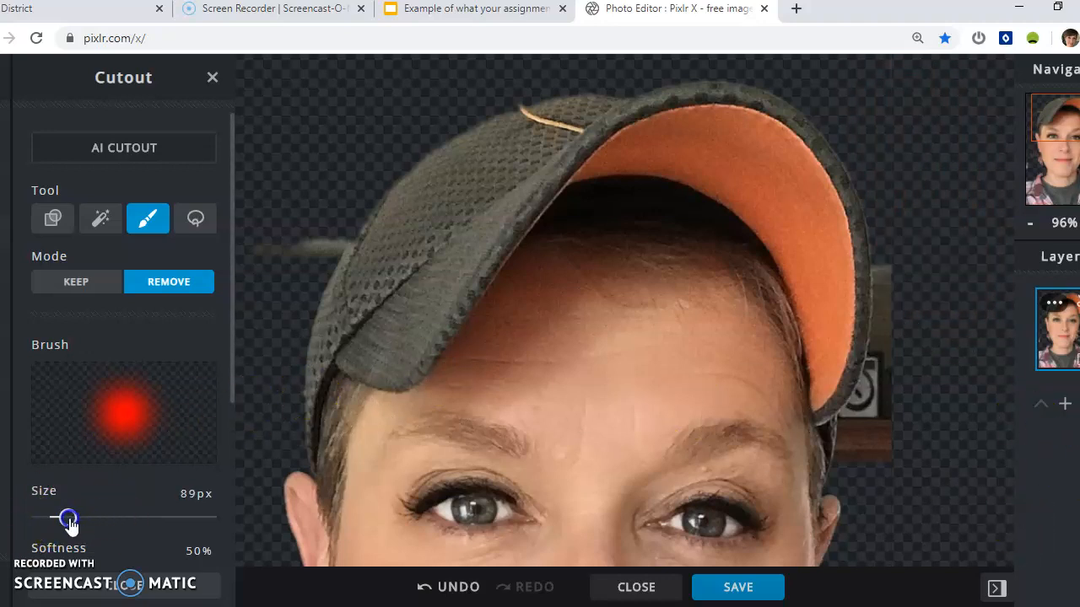
pyautogui.moveTo(908, 271); pyautogui.dragTo(891, 59)
pyautogui.moveTo(907, 242); pyautogui.dragTo(902, 243)
pyautogui.moveTo(901, 339)
pyautogui.mouseDown()
pyautogui.moveTo(888, 459)
pyautogui.moveTo(935, 462)
pyautogui.mouseUp()
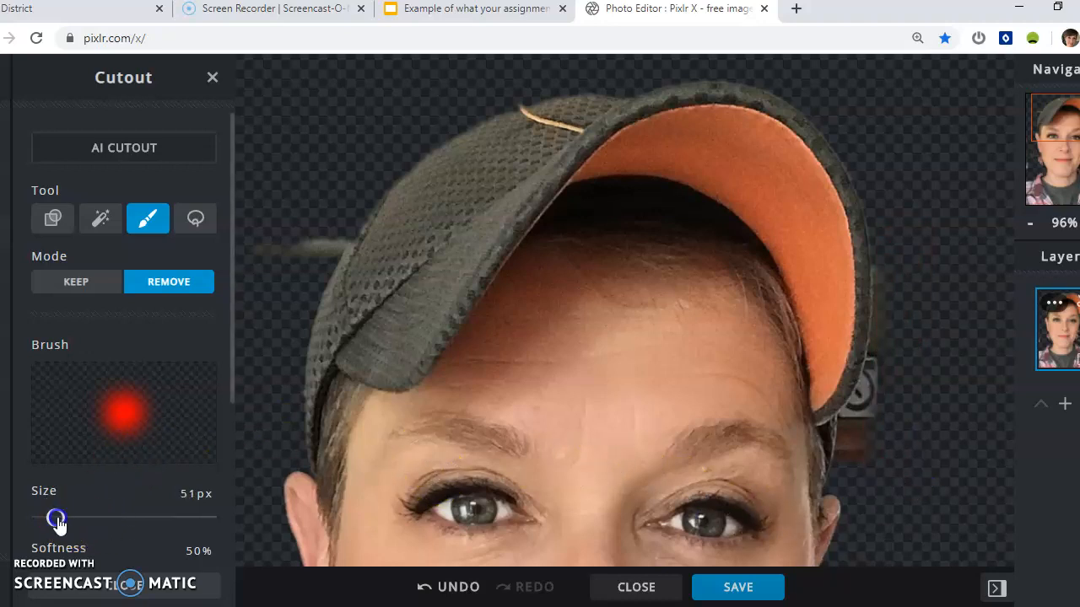
# Reduce the cutout brush to 51 px and erase the remaining shelf bits close to the brim's lower edge
pyautogui.moveTo(55, 520); pyautogui.dragTo(57, 521)
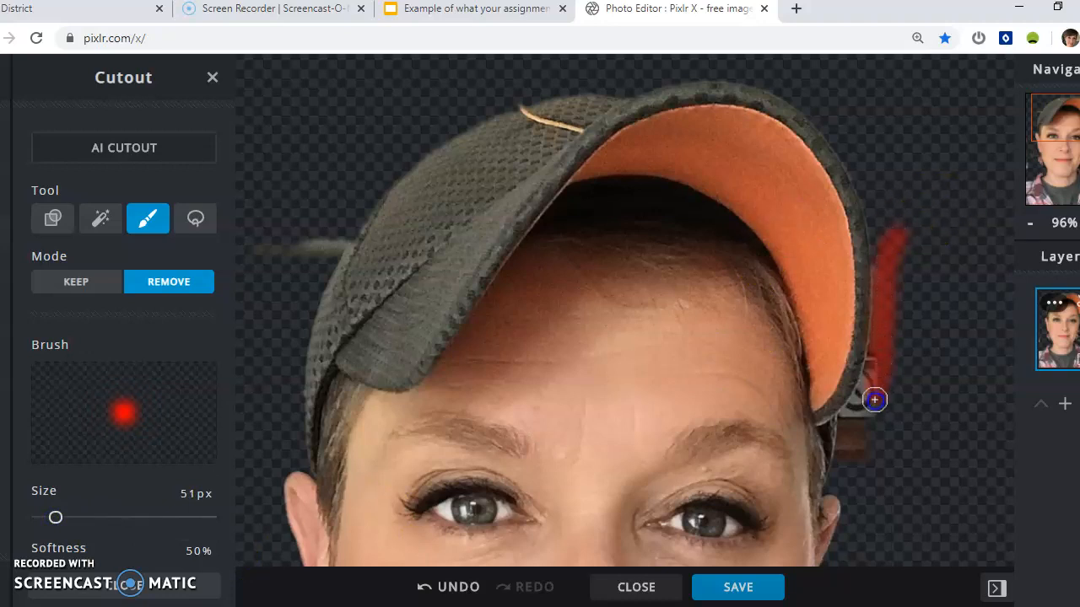
pyautogui.moveTo(913, 465); pyautogui.dragTo(910, 467)
pyautogui.click(880, 494)
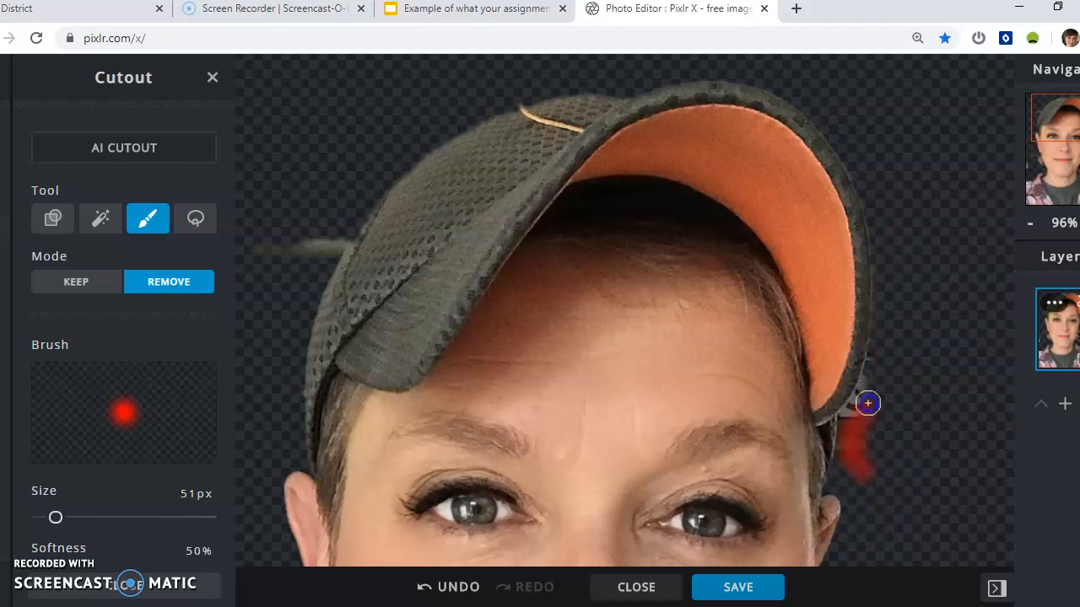
# Remove the bookshelf area beside the cheek, from the ear down to the earring, with the Lasso cutout at Light softness
pyautogui.scroll(-5, 911, 363)
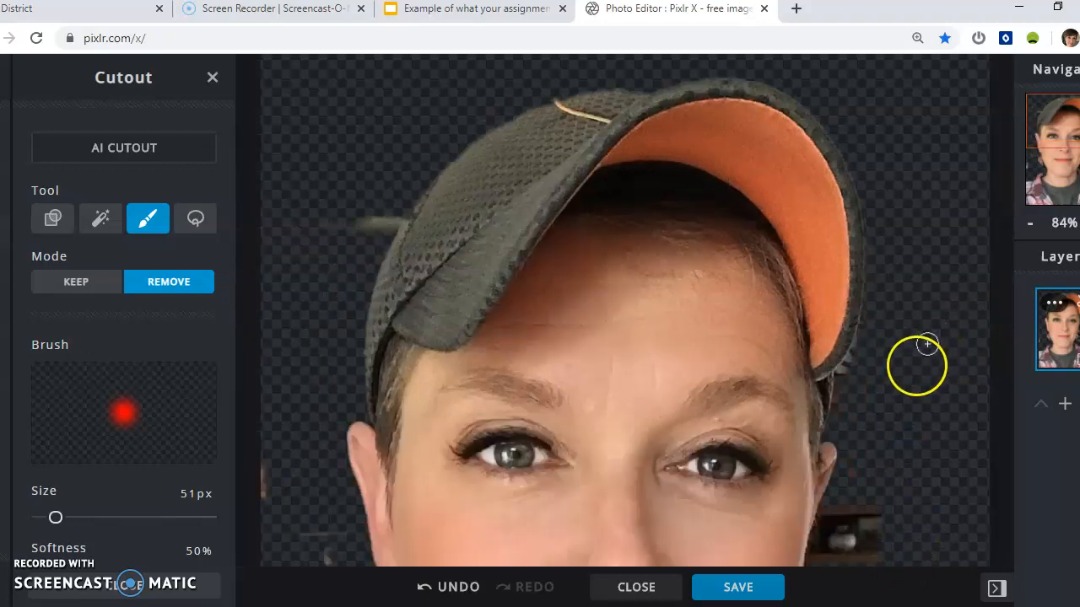
pyautogui.scroll(4, 891, 357)
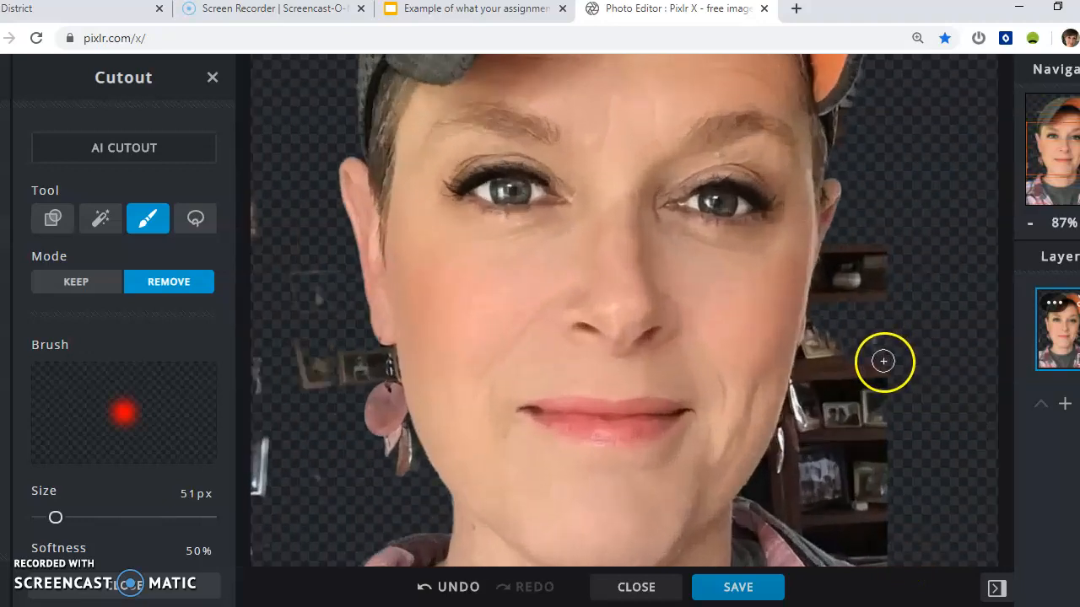
pyautogui.scroll(-1, 937, 194)
pyautogui.scroll(-4, 937, 194)
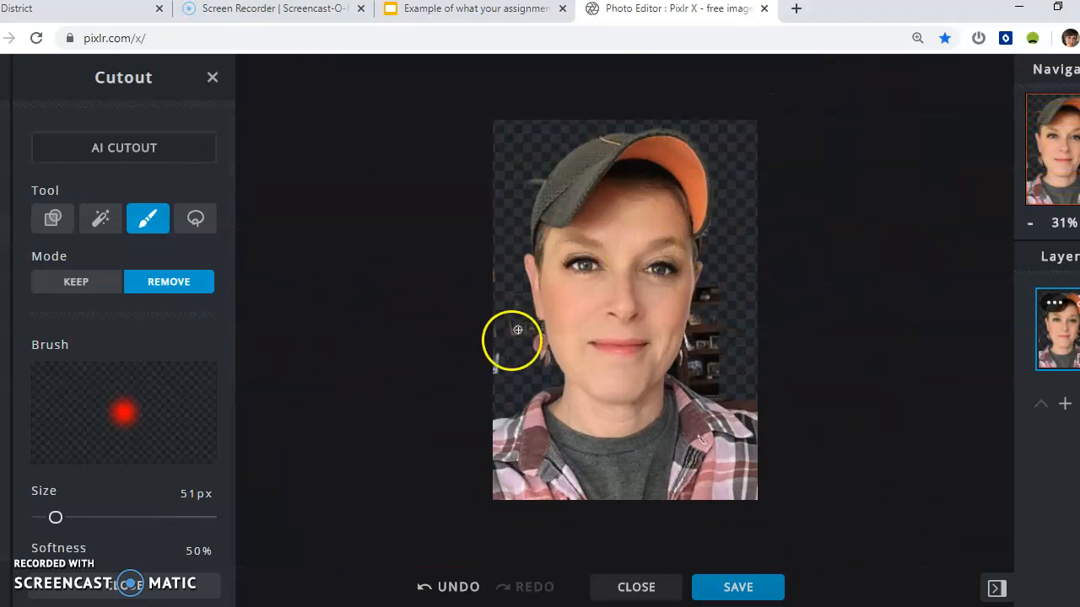
pyautogui.click(195, 221)
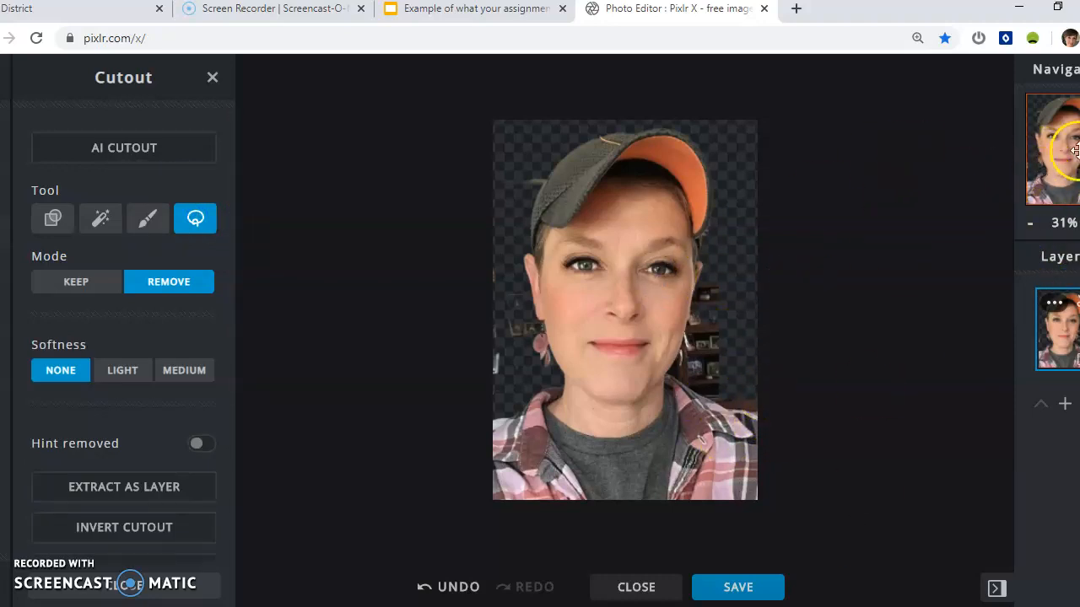
pyautogui.scroll(-3, 716, 291)
pyautogui.scroll(6, 711, 287)
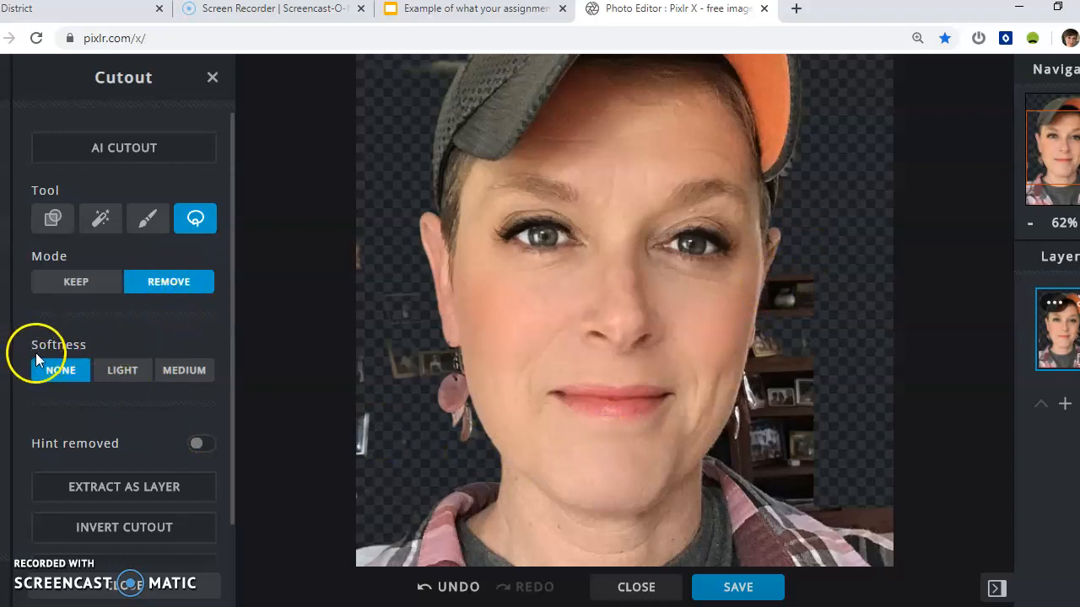
pyautogui.click(132, 372)
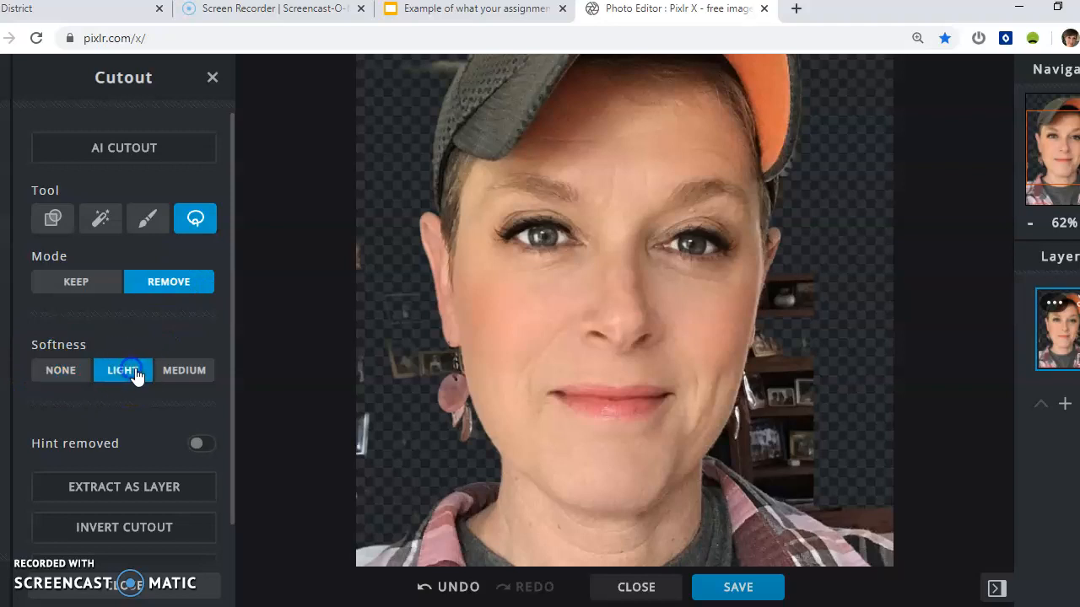
pyautogui.scroll(4, 951, 384)
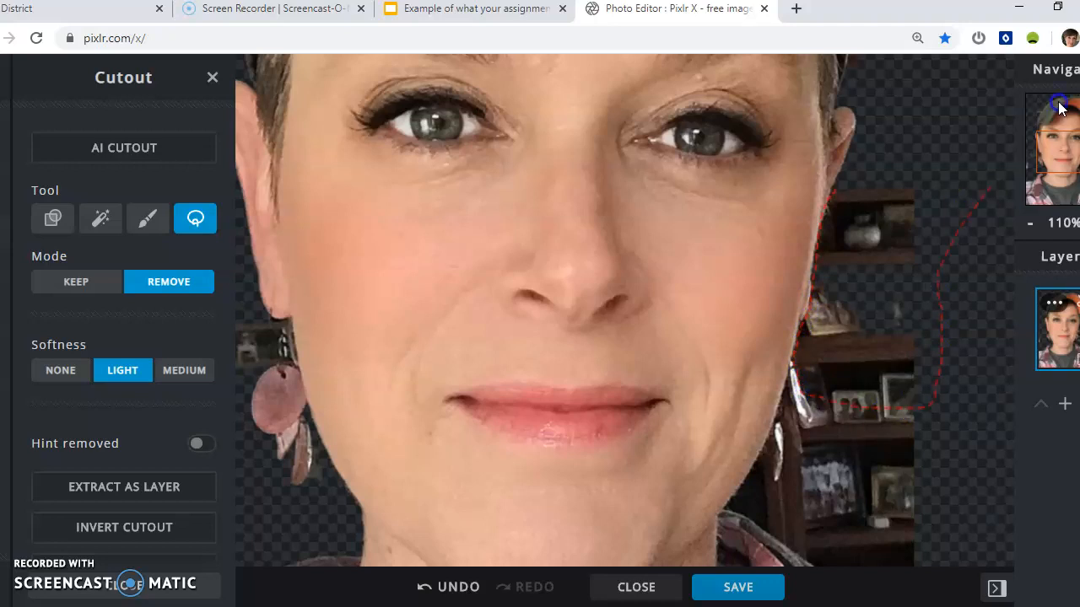
pyautogui.moveTo(835, 191); pyautogui.dragTo(930, 419)
# Lasso away the background around the dangling earring by the bookshelf and the picture frames beside the opposite ear
pyautogui.scroll(-2, 916, 354)
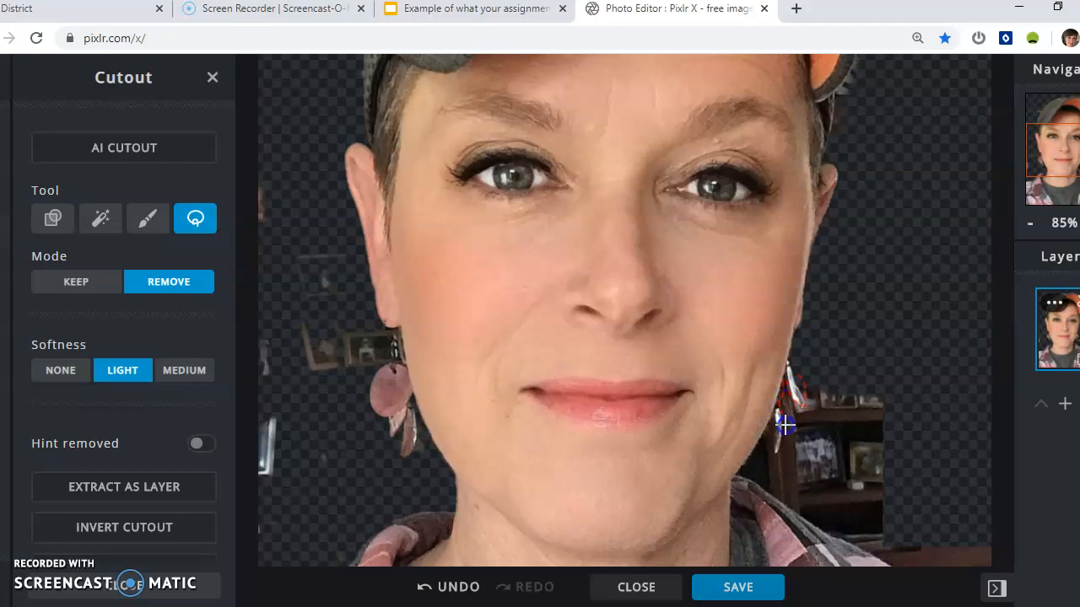
pyautogui.moveTo(885, 389); pyautogui.dragTo(939, 403)
pyautogui.moveTo(351, 332)
pyautogui.mouseDown()
pyautogui.moveTo(366, 357)
pyautogui.moveTo(332, 243)
pyautogui.moveTo(312, 243)
pyautogui.mouseUp()
pyautogui.click(387, 375)
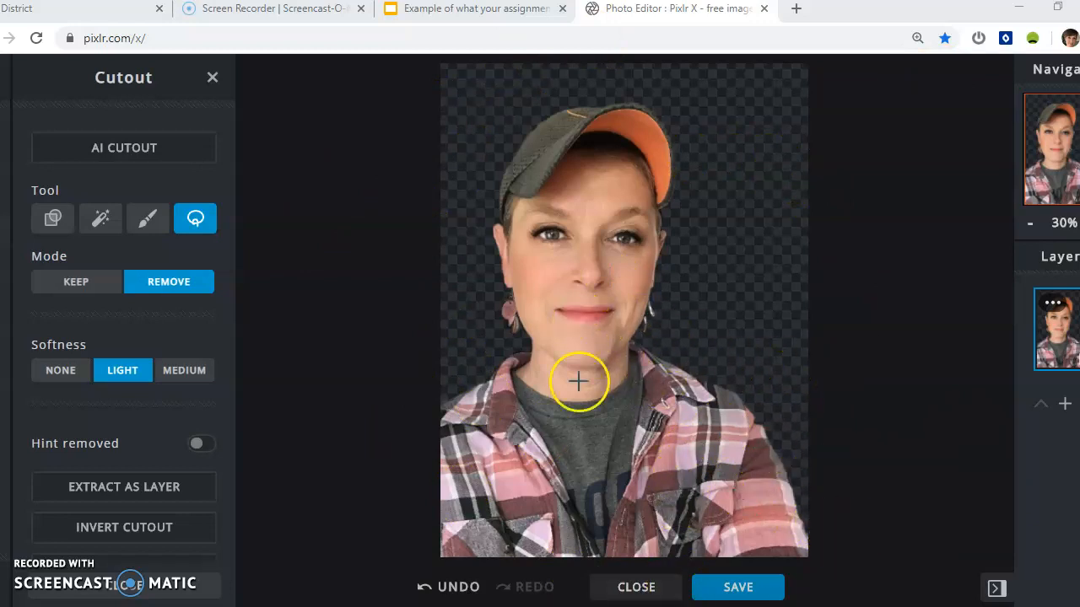
# Download the cutout as a PNG file, named with the person's first name followed by "PNG"
pyautogui.click(732, 591)
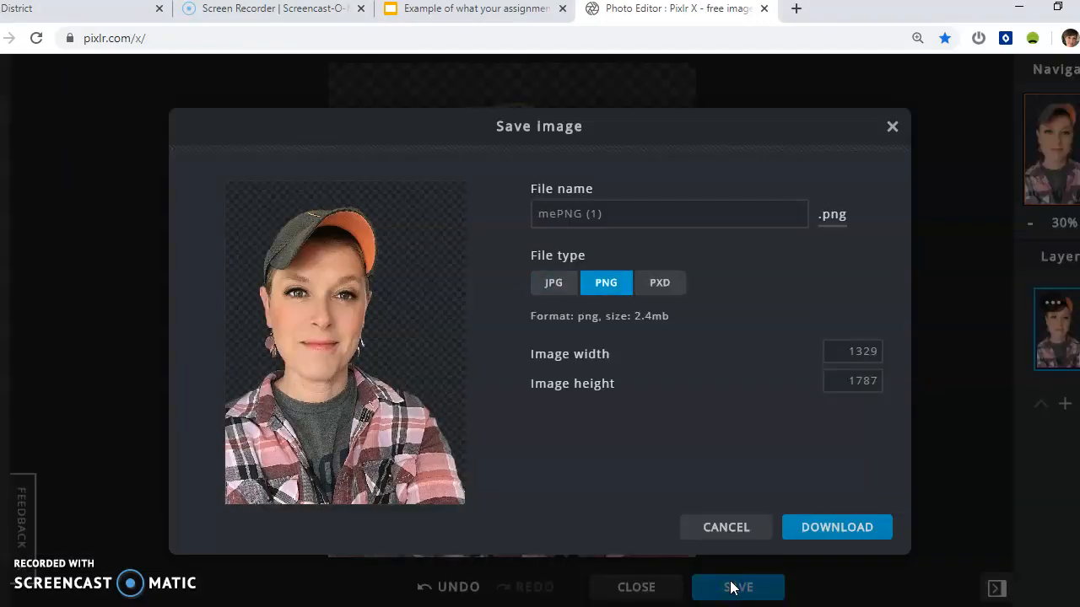
pyautogui.moveTo(615, 218); pyautogui.dragTo(518, 213)
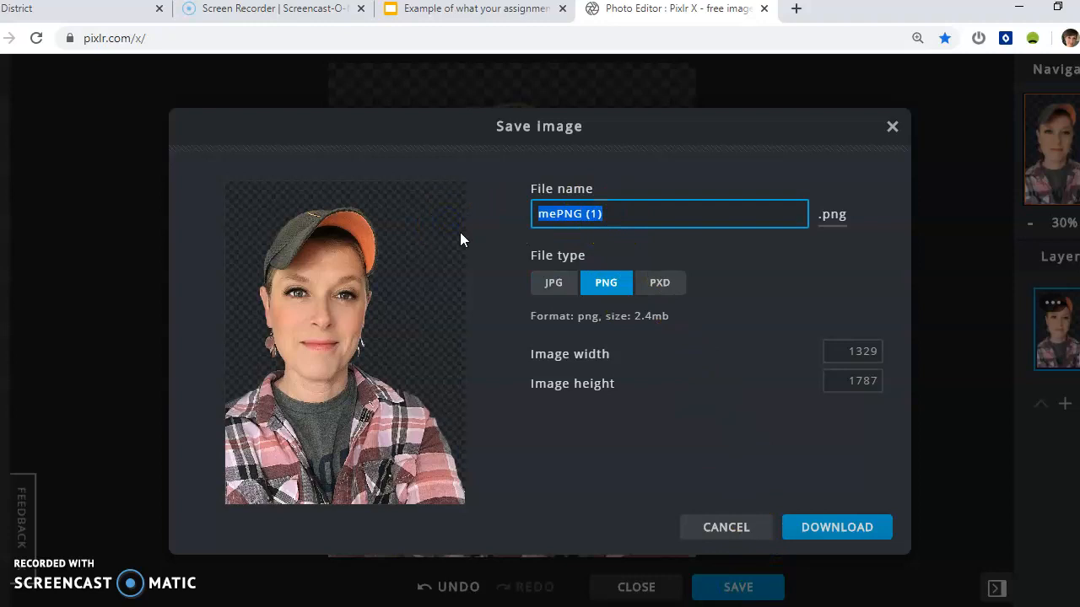
pyautogui.write('Angela')
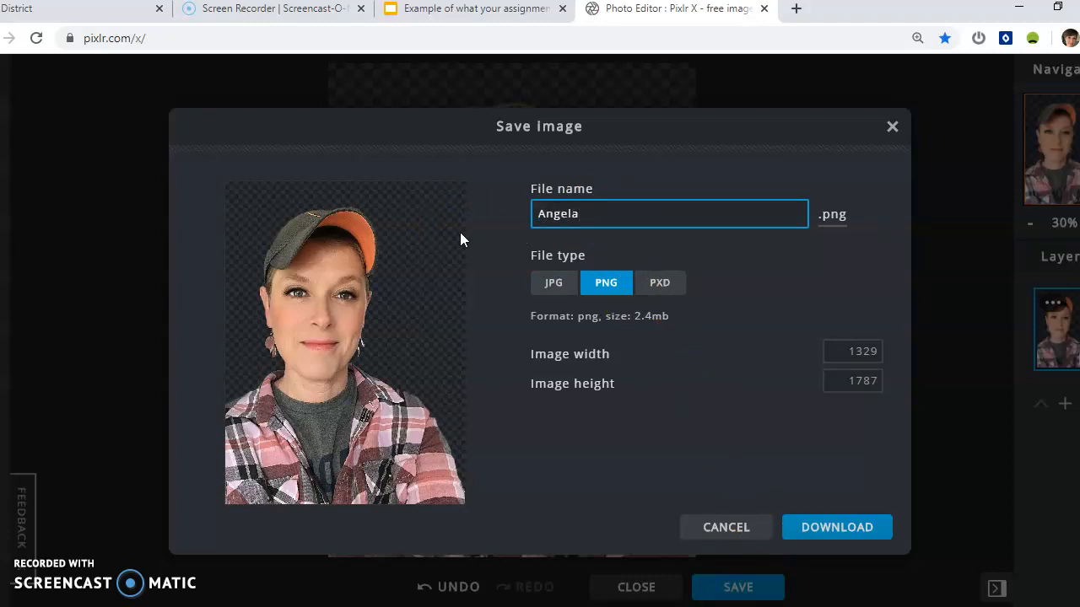
pyautogui.click(460, 233)
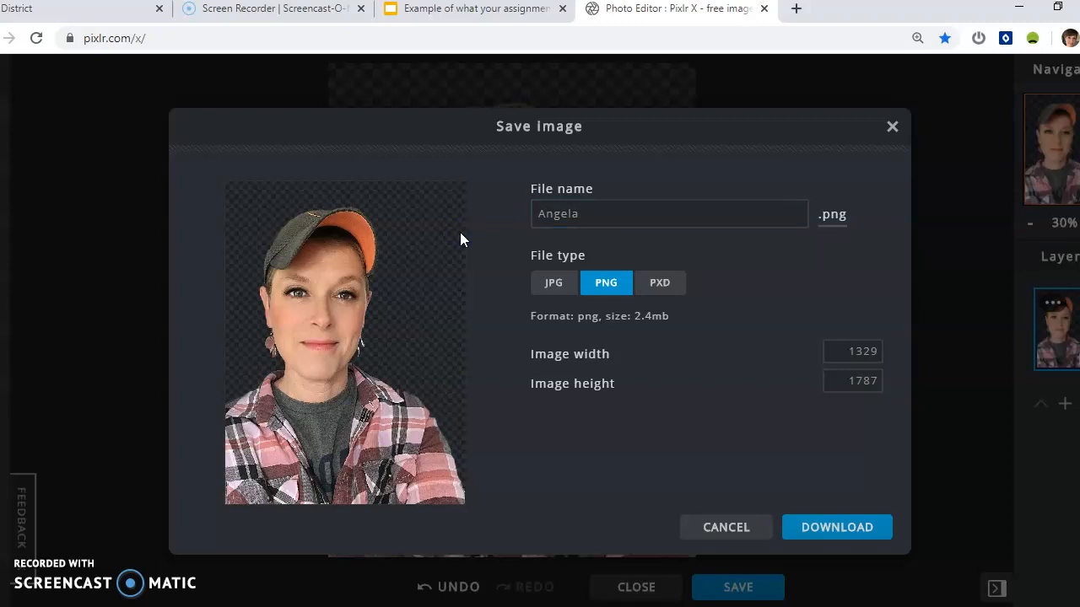
pyautogui.click(631, 211)
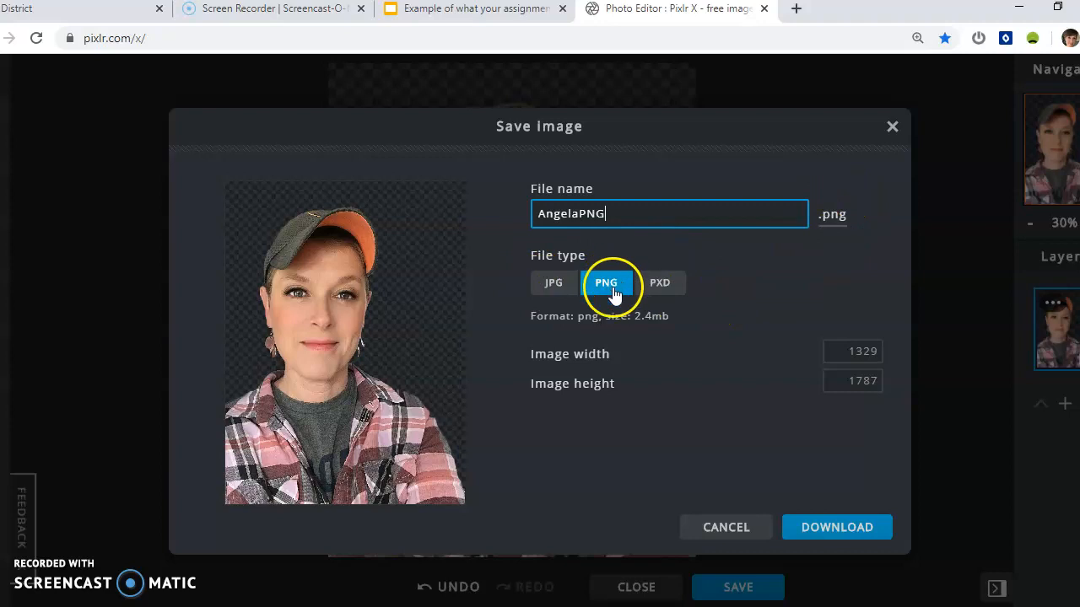
pyautogui.click(858, 530)
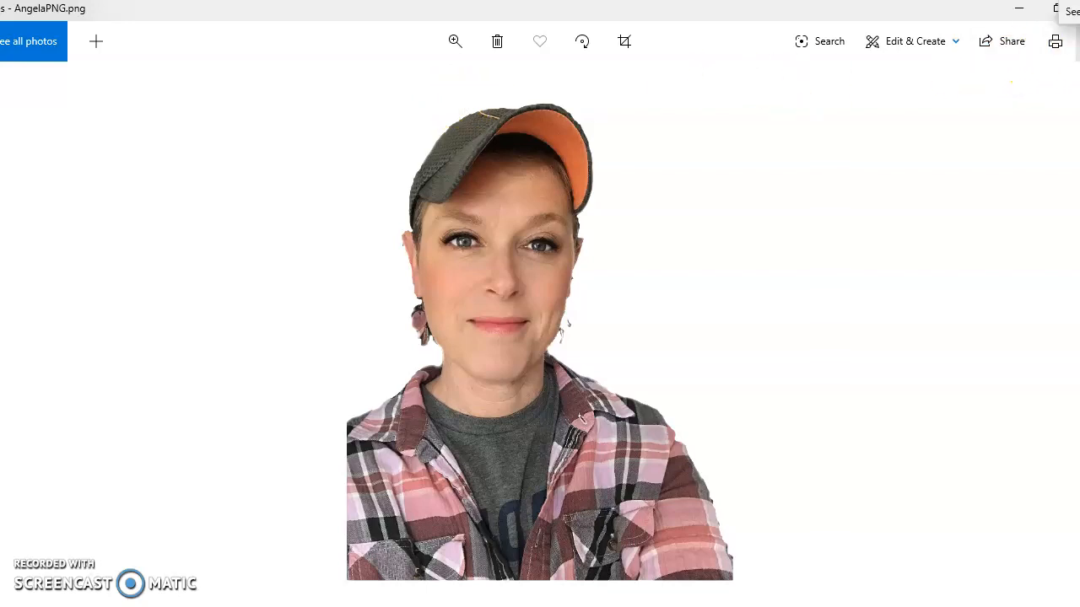
# In the Photos viewer, save a copy of the downloaded PNG to the Pixlr Tutorial folder on the Desktop, keeping its file name
pyautogui.click(1076, 41)
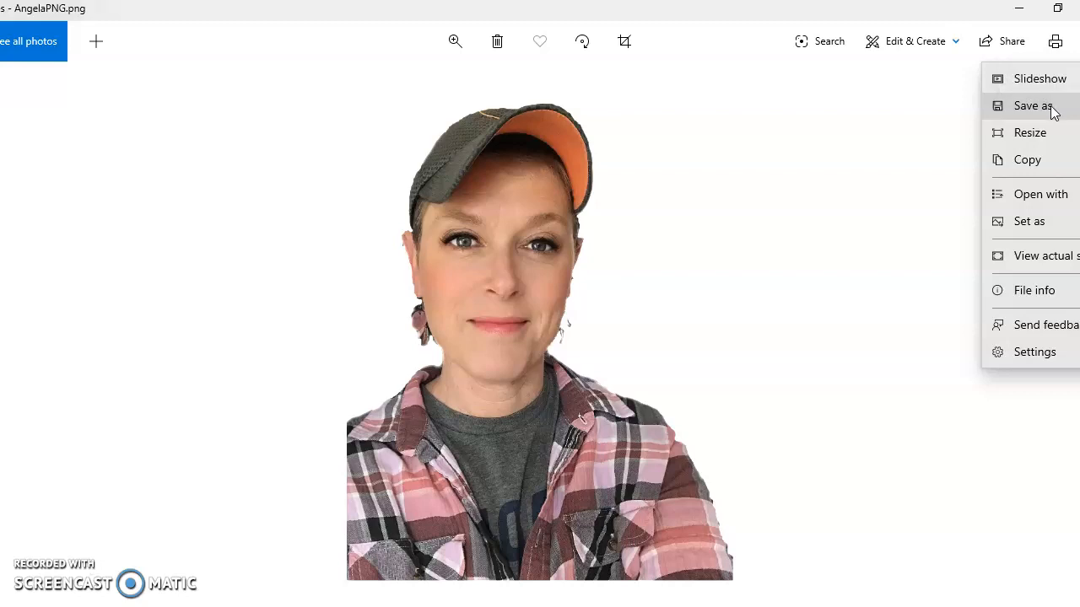
pyautogui.click(1054, 112)
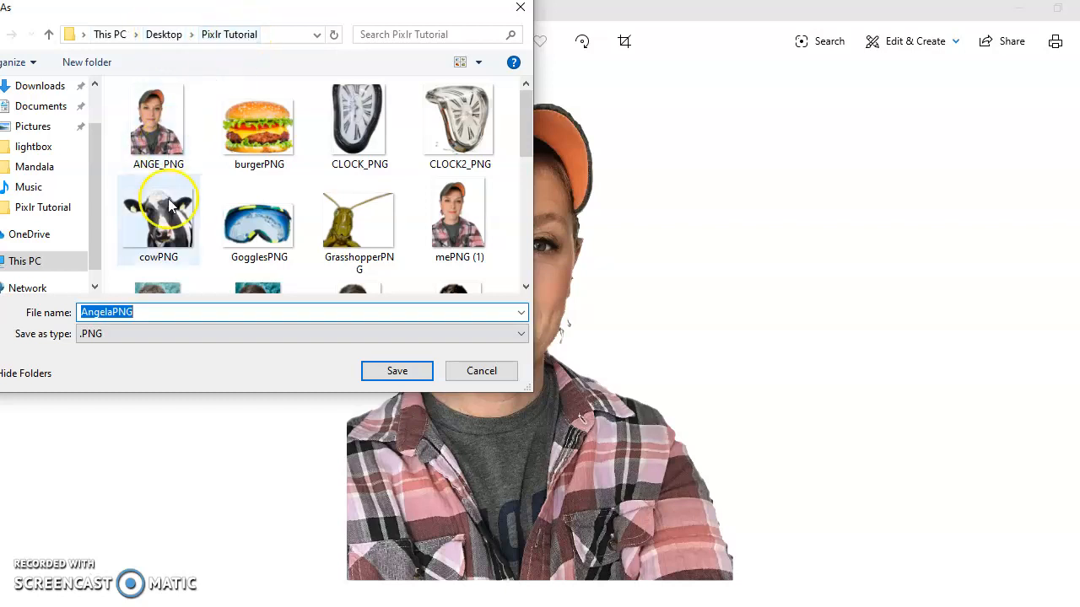
pyautogui.click(61, 261)
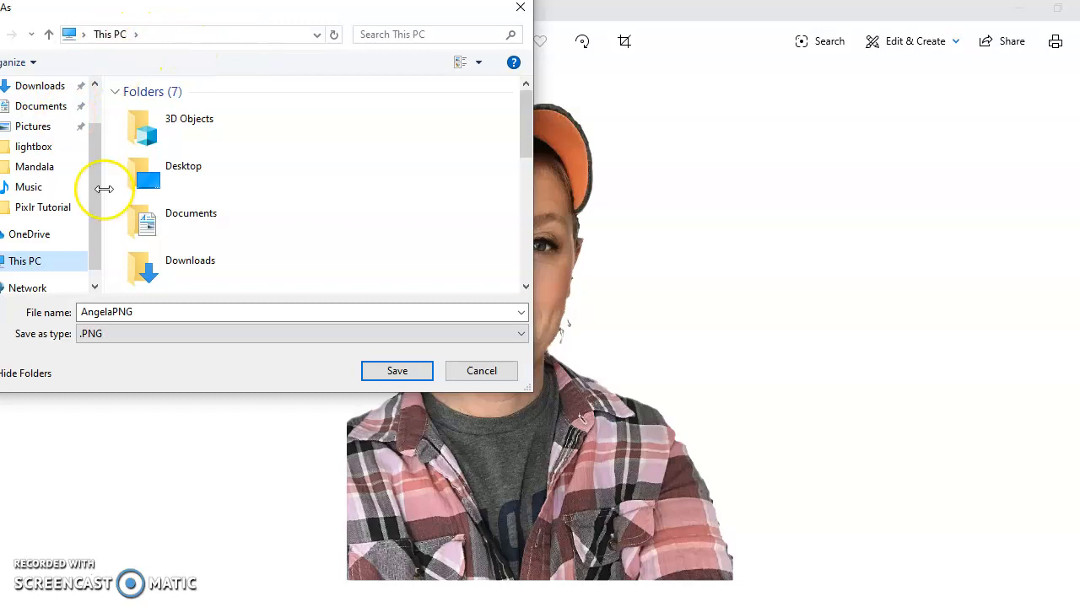
pyautogui.scroll(1, 98, 215)
pyautogui.click(25, 121)
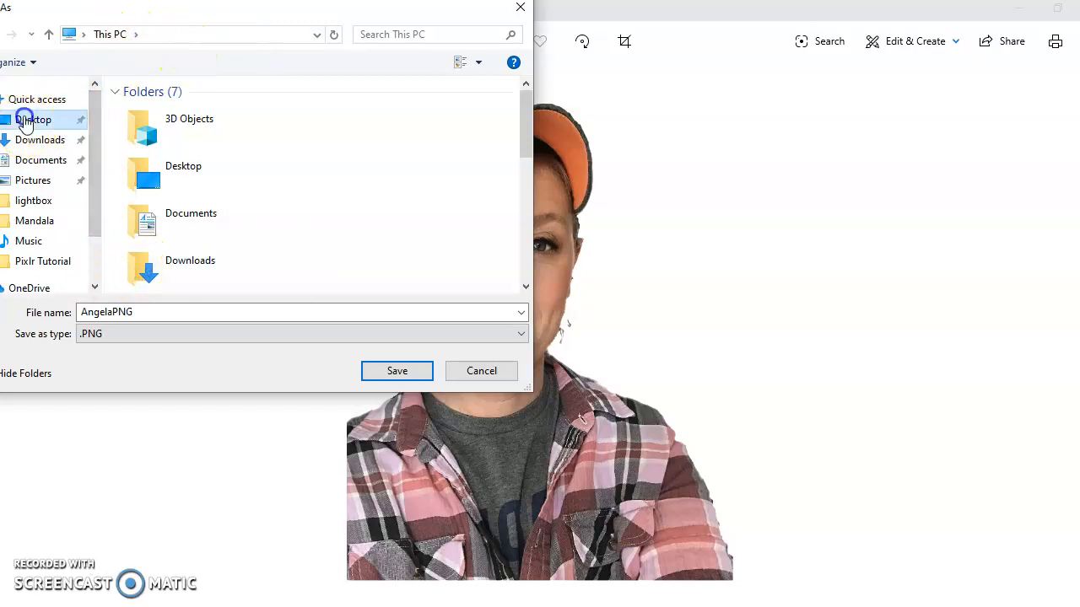
pyautogui.doubleClick(244, 110)
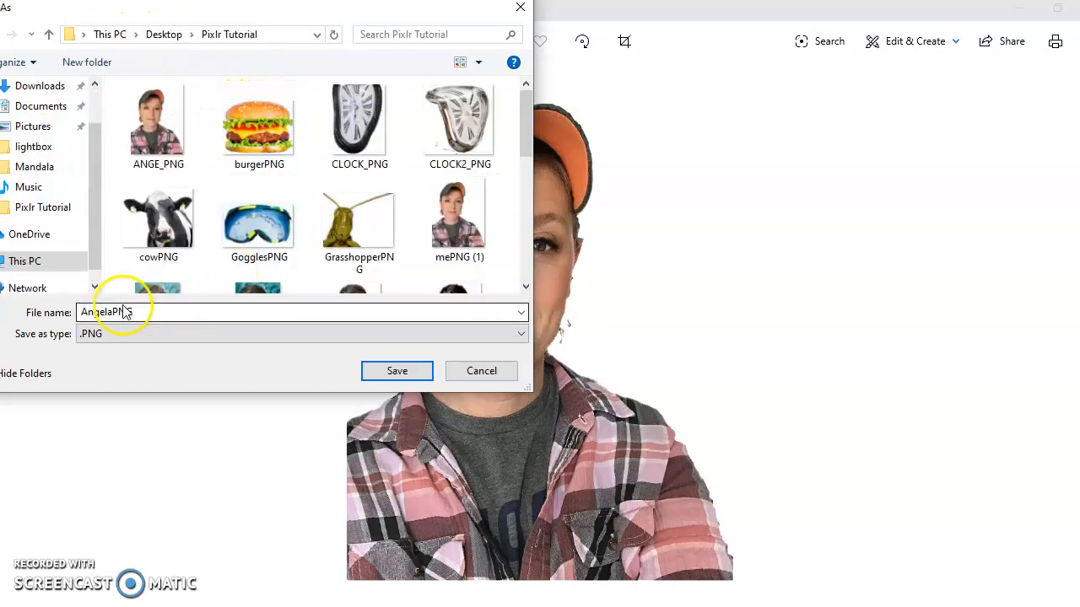
pyautogui.click(412, 375)
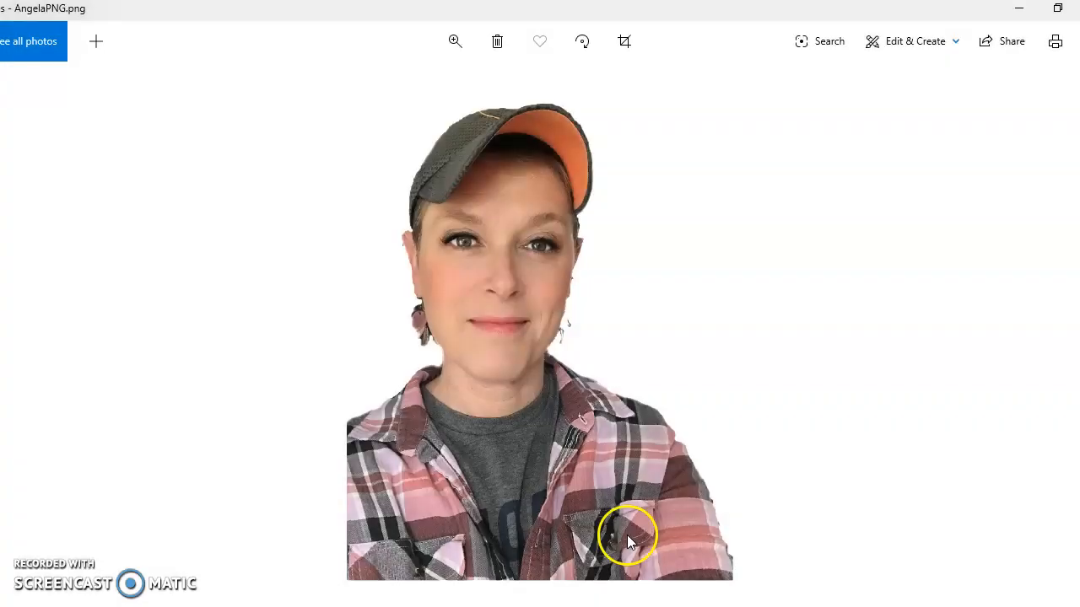